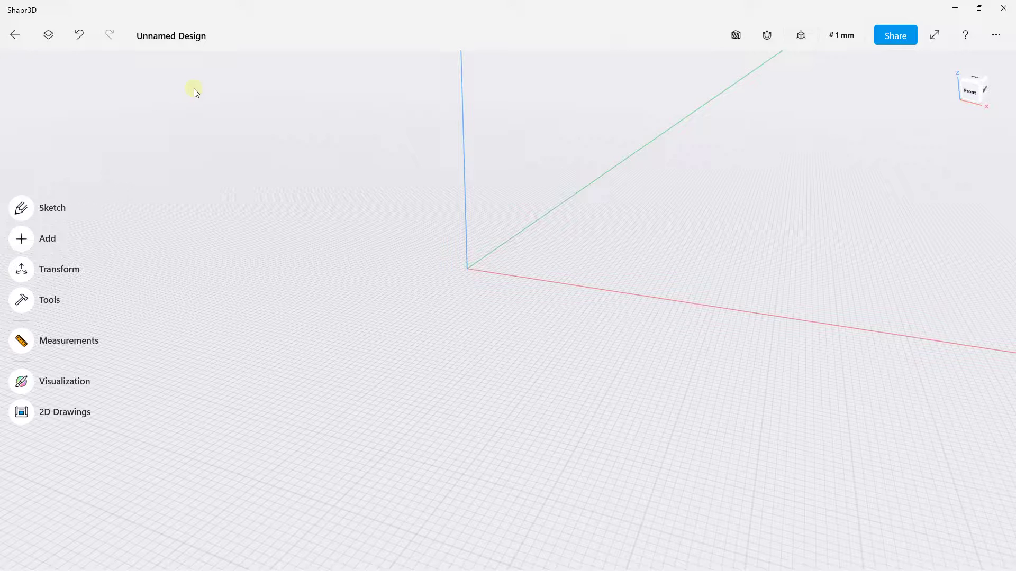
# Step: On the front plane, sketch a rectangle about 40 × 60 mm from the origin and an adjoining one about 80 × 19 mm along the X axis
pyautogui.moveTo(405, 225); pyautogui.dragTo(333, 226, button='right')
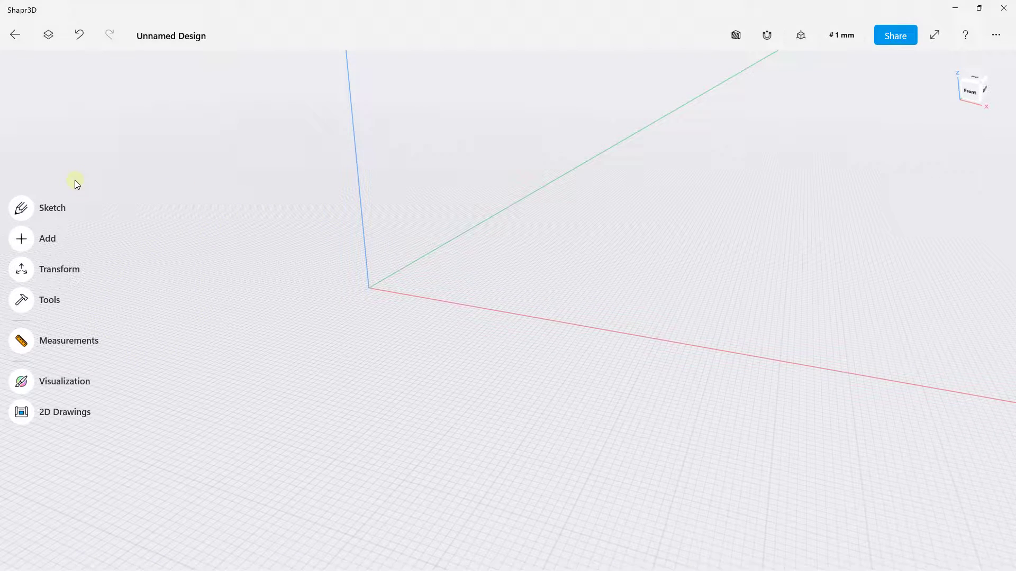
pyautogui.click(21, 209)
pyautogui.click(974, 94)
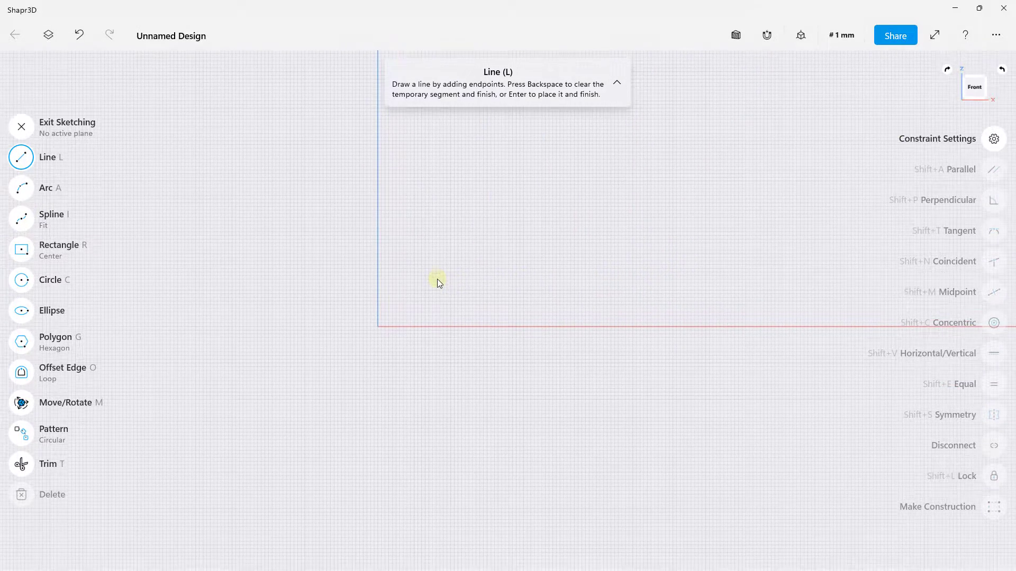
pyautogui.click(22, 250)
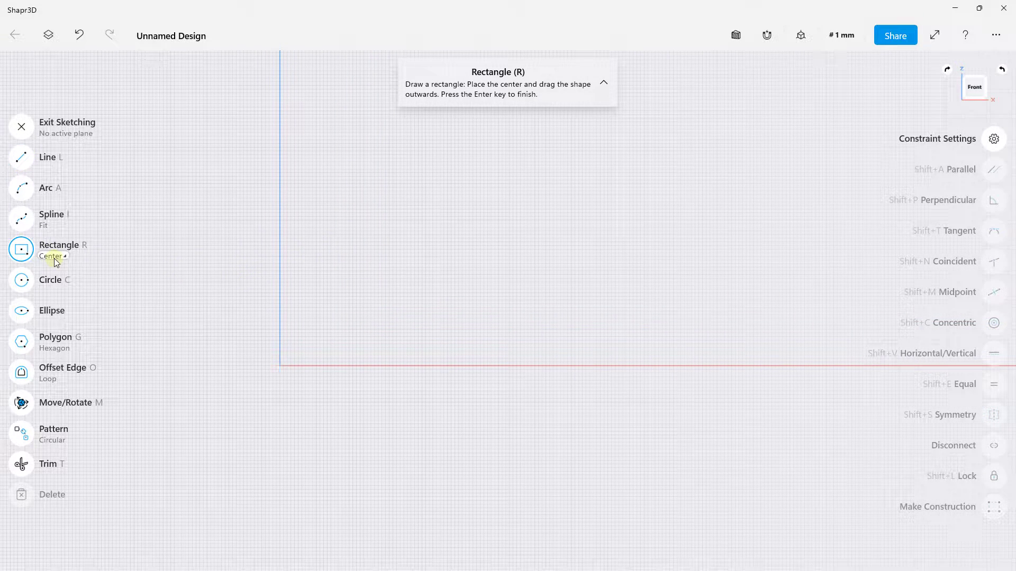
pyautogui.click(54, 258)
pyautogui.click(119, 261)
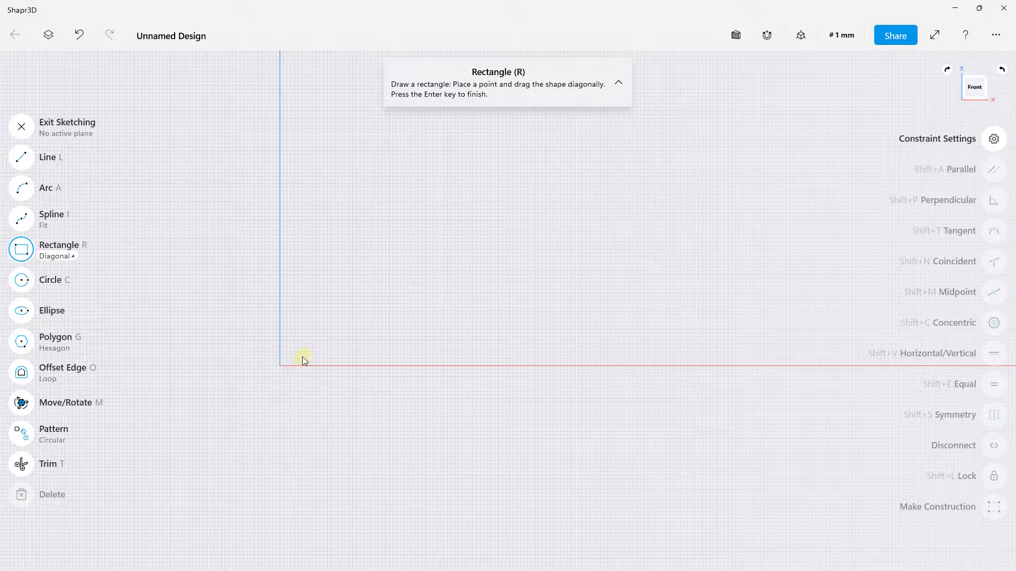
pyautogui.moveTo(280, 365)
pyautogui.mouseDown()
pyautogui.moveTo(428, 187)
pyautogui.moveTo(442, 144)
pyautogui.moveTo(426, 148)
pyautogui.mouseUp()
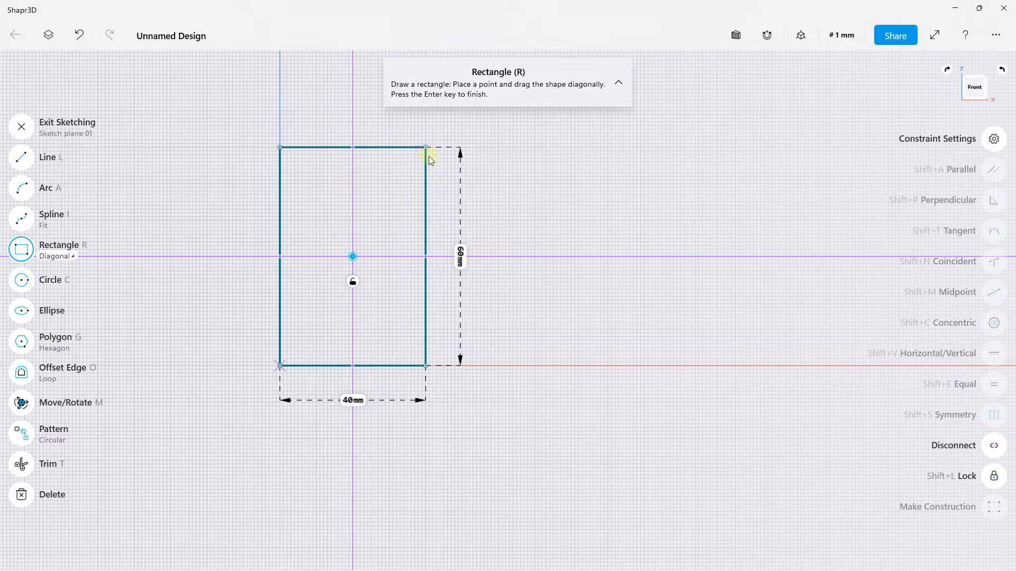
pyautogui.moveTo(426, 366); pyautogui.dragTo(717, 298)
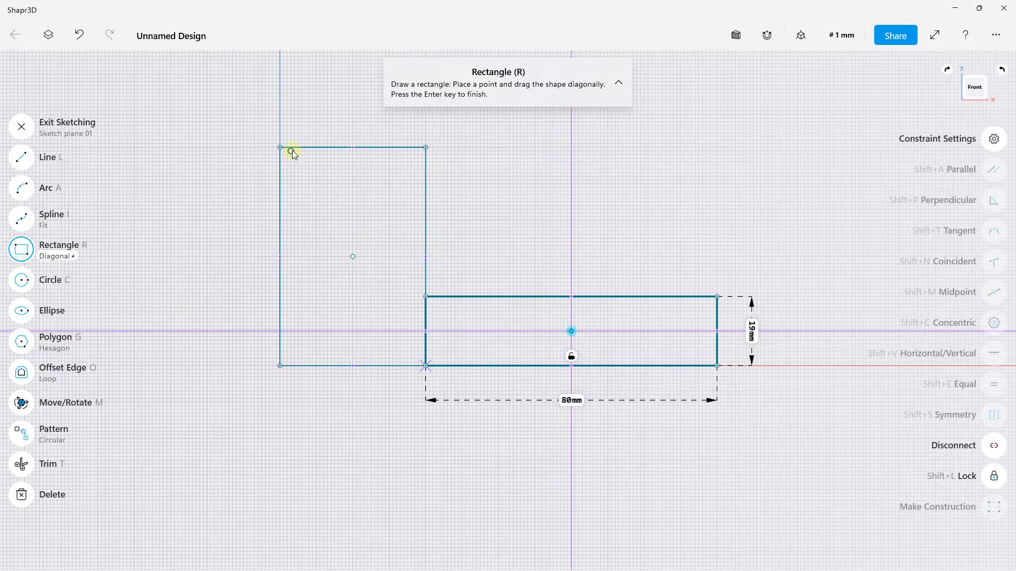
# Step: Draw a 180° three-point arc of about 20 mm radius across the upper edge of the tall rectangle
pyautogui.moveTo(292, 150); pyautogui.dragTo(231, 220, button='middle')
pyautogui.click(23, 190)
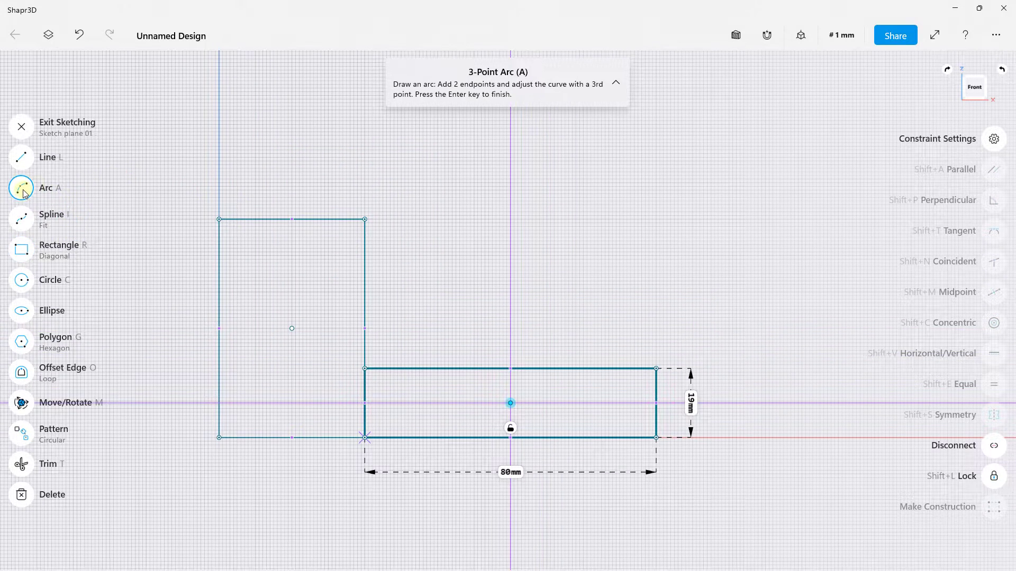
pyautogui.click(219, 219)
pyautogui.click(365, 219)
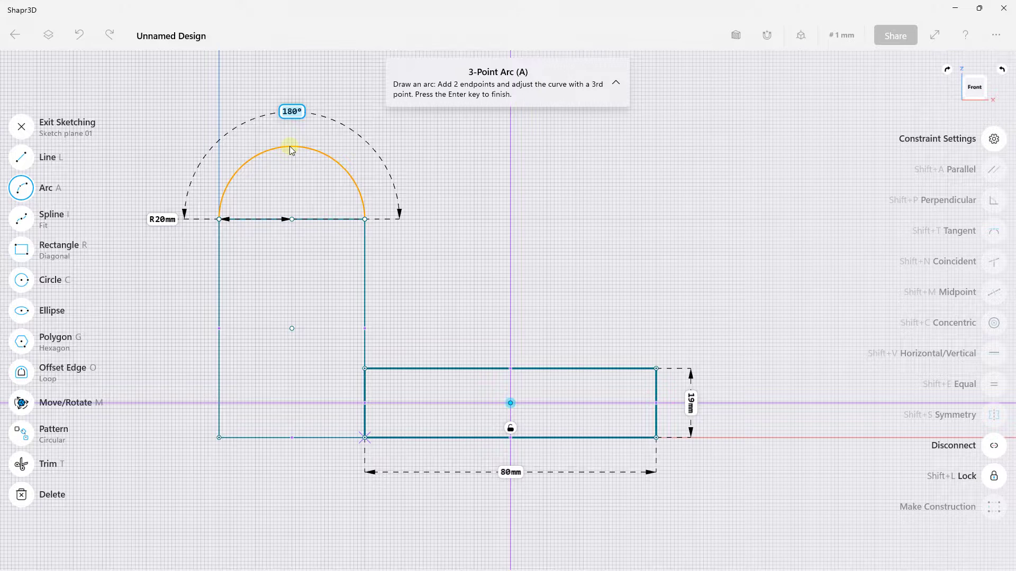
pyautogui.click(290, 146)
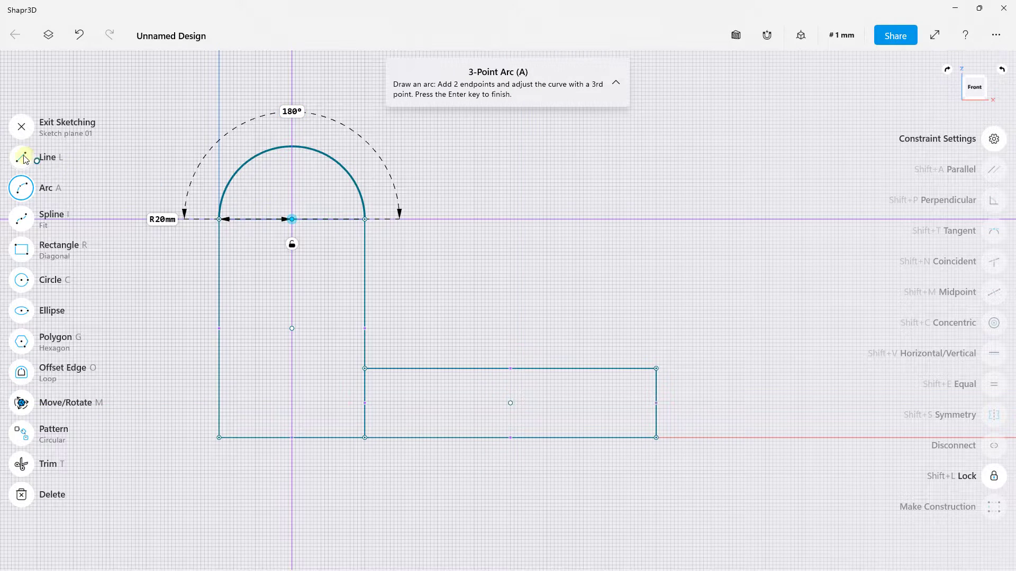
# Step: Draw a circle about 26 mm in diameter centred on the arc's centre point
pyautogui.click(21, 279)
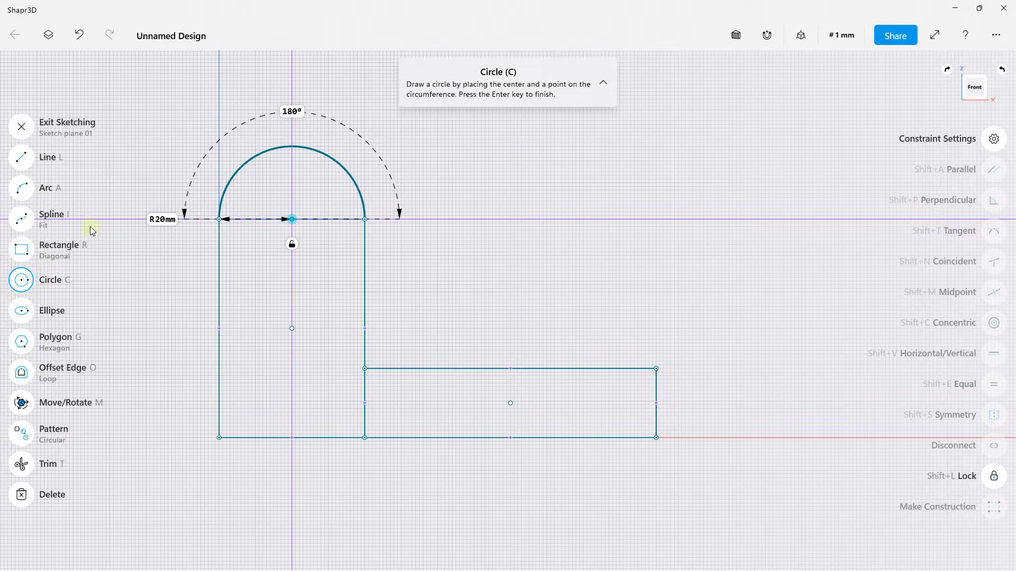
pyautogui.click(292, 219)
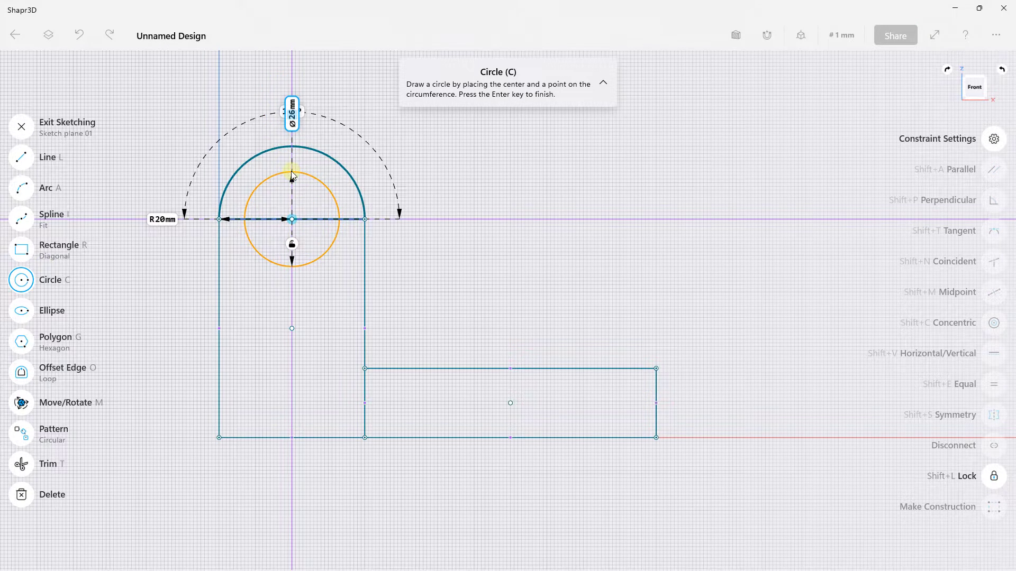
pyautogui.click(281, 179)
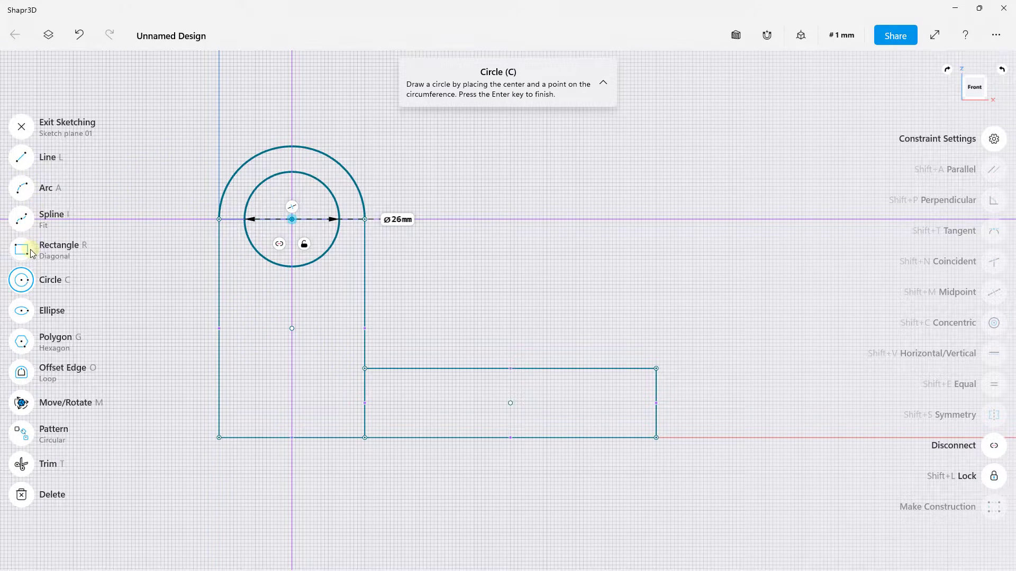
# Step: Trim the horizontal line under the arc and the vertical segment between the two rectangles to leave one L-shaped outline with a circle
pyautogui.click(23, 465)
pyautogui.click(234, 219)
pyautogui.click(271, 219)
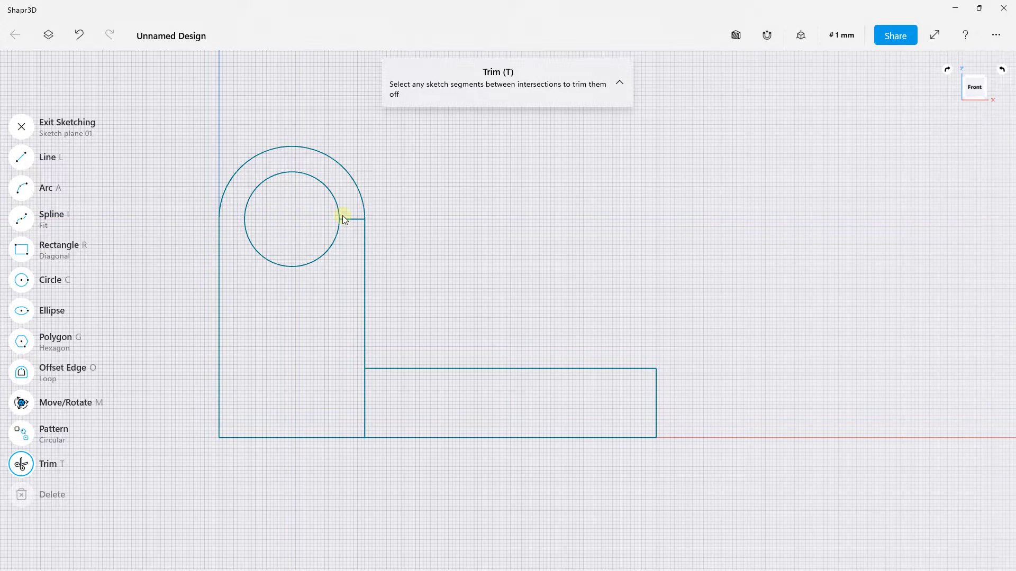
pyautogui.click(350, 219)
pyautogui.click(365, 387)
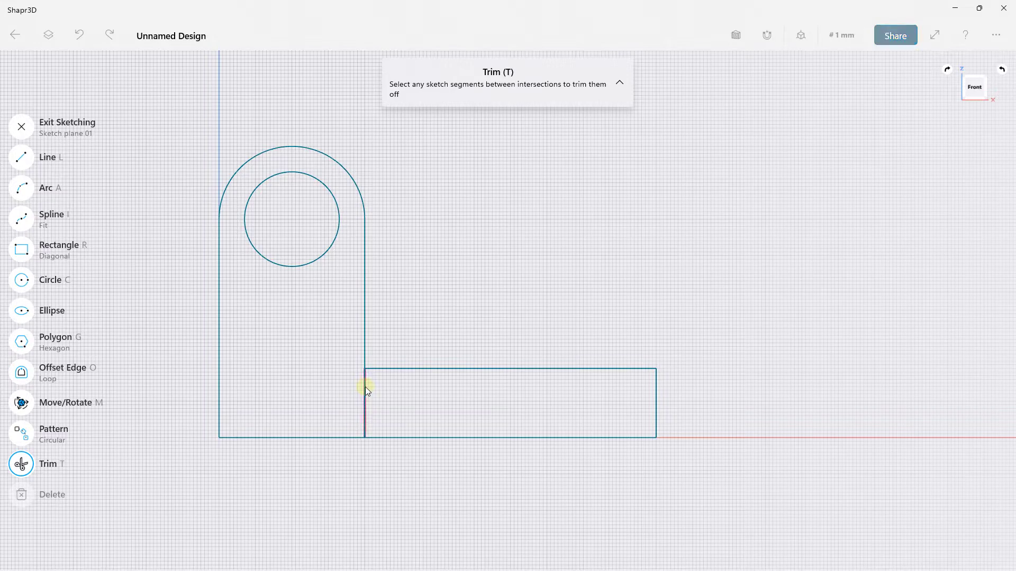
pyautogui.click(365, 394)
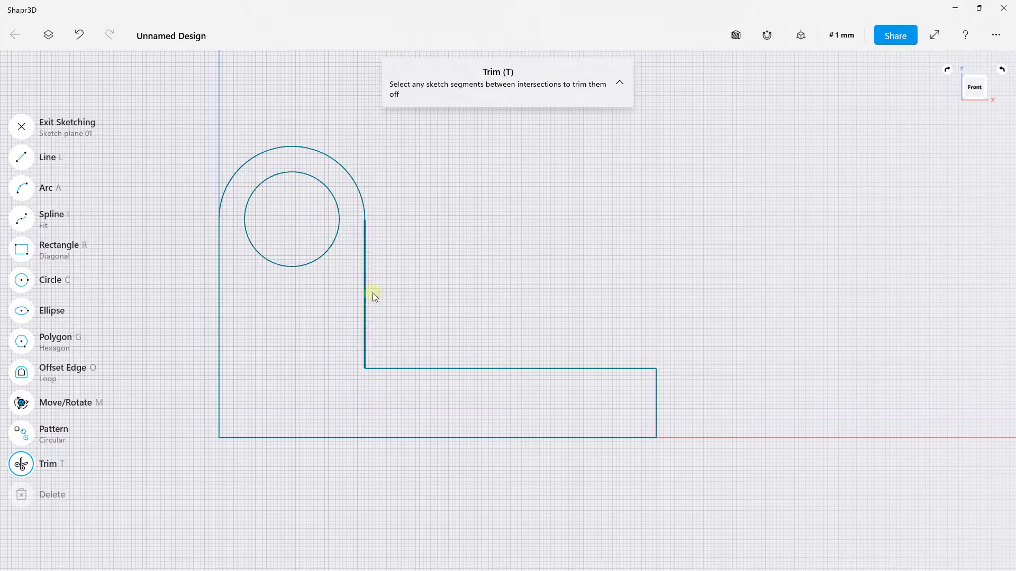
# Step: Exit the sketch and extrude the L-shaped profile, without the circle, into a solid bracket
pyautogui.moveTo(398, 293)
pyautogui.mouseDown(button='right')
pyautogui.moveTo(369, 296)
pyautogui.moveTo(258, 222)
pyautogui.mouseUp(button='right')
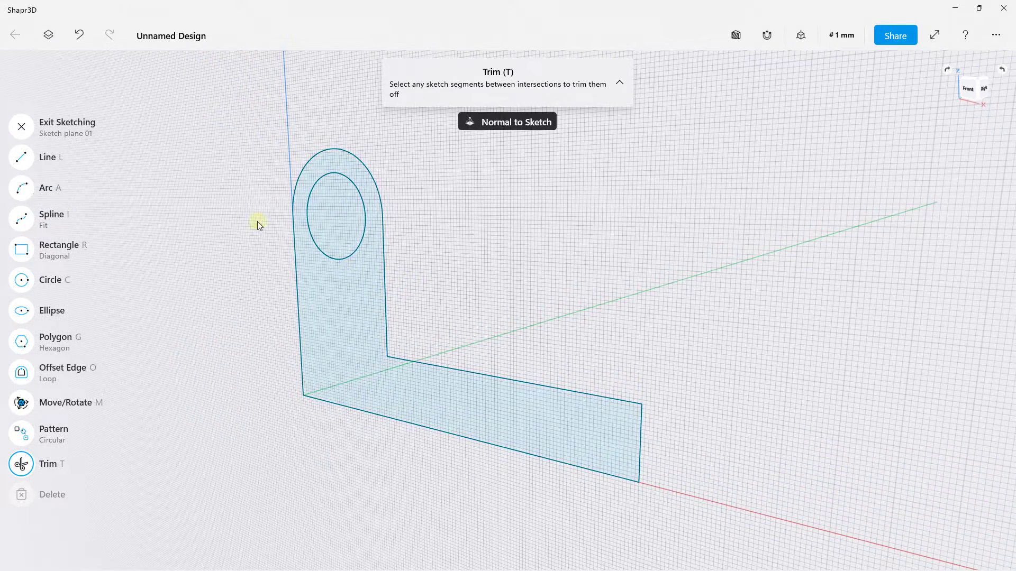
pyautogui.click(21, 127)
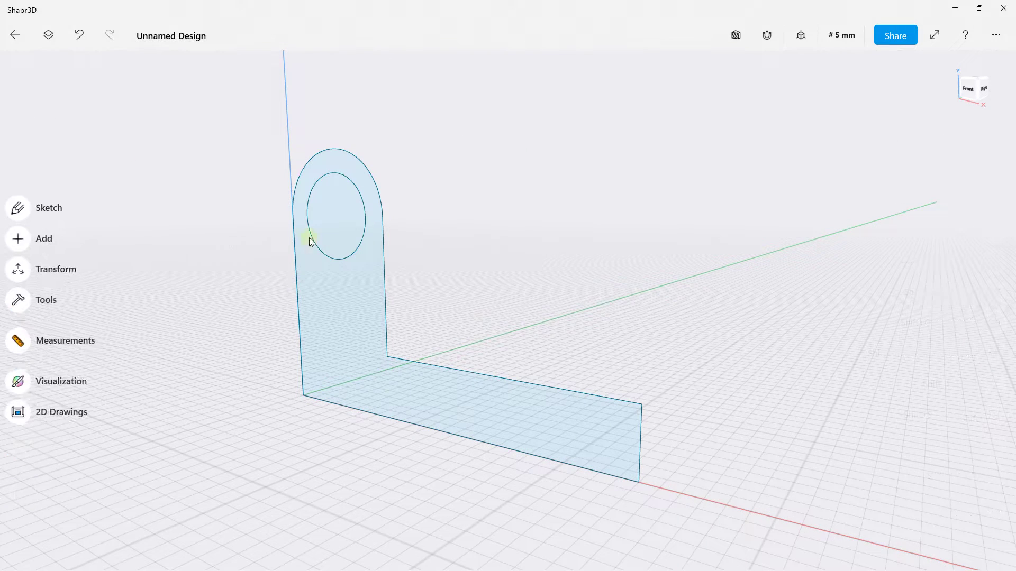
pyautogui.click(364, 274)
pyautogui.moveTo(363, 276); pyautogui.dragTo(475, 243)
pyautogui.moveTo(555, 300); pyautogui.dragTo(341, 240, button='right')
pyautogui.click(283, 208)
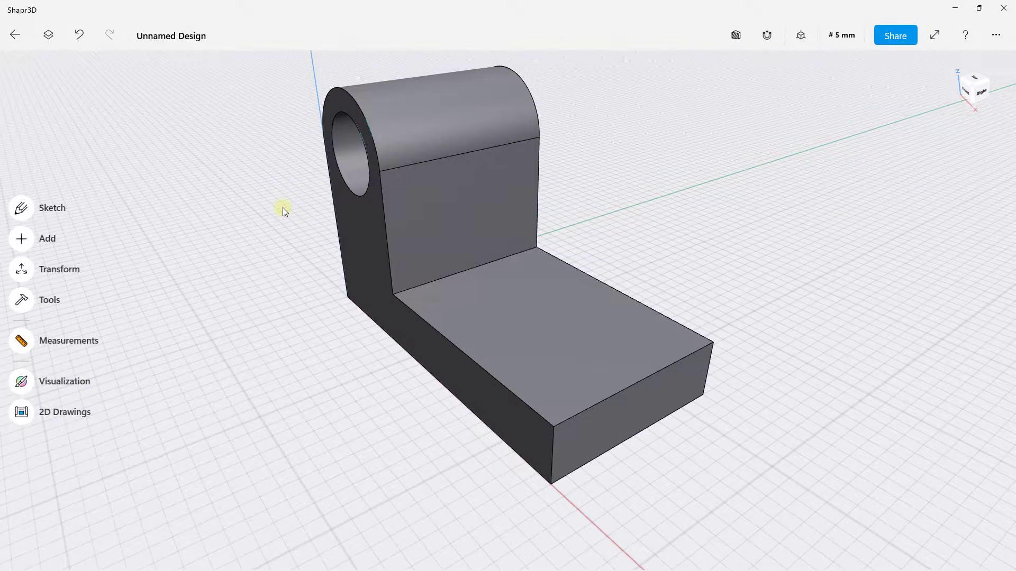
# Step: On the upright's inner vertical face, sketch a centred rectangle about 36 mm wide and 63 mm tall, starting on the face's lower edge
pyautogui.moveTo(284, 208); pyautogui.dragTo(354, 227, button='right')
pyautogui.click(355, 226)
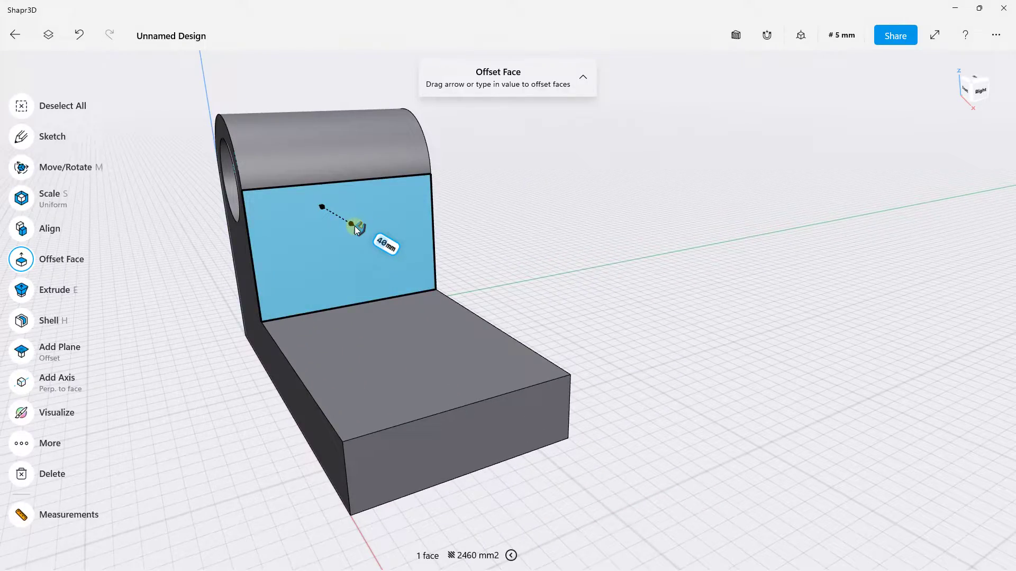
pyautogui.click(22, 138)
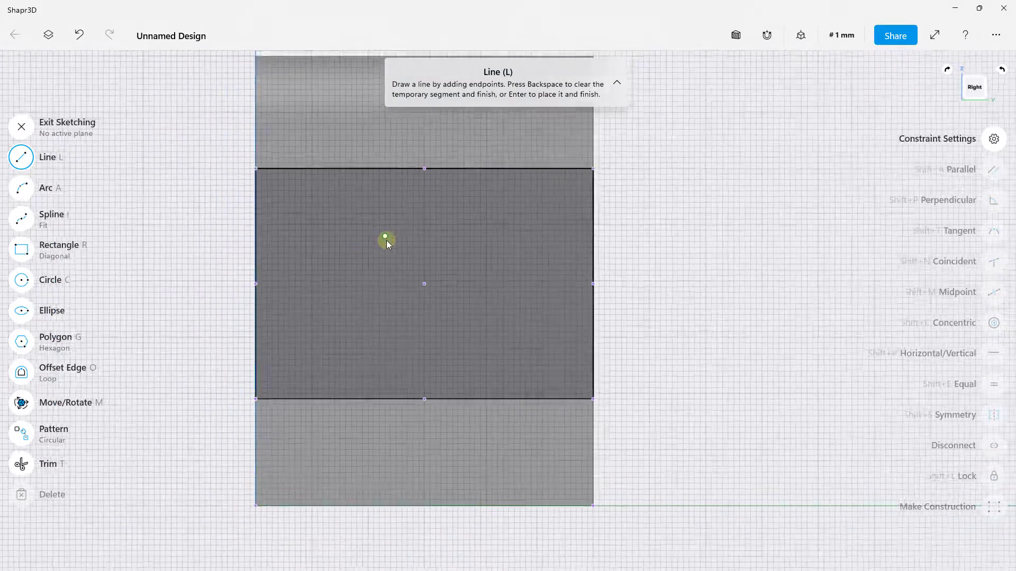
pyautogui.click(21, 249)
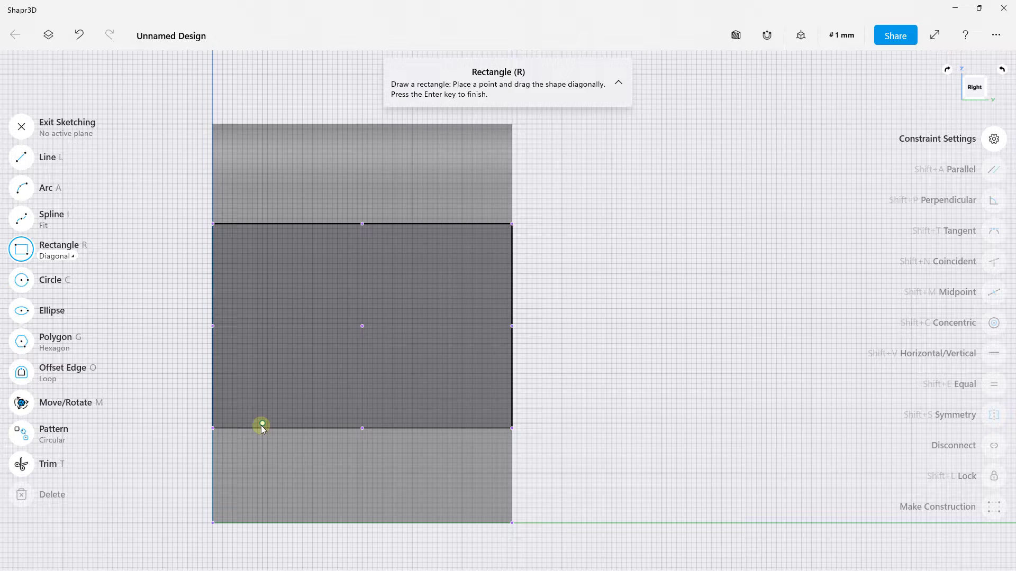
pyautogui.scroll(2, 264, 428)
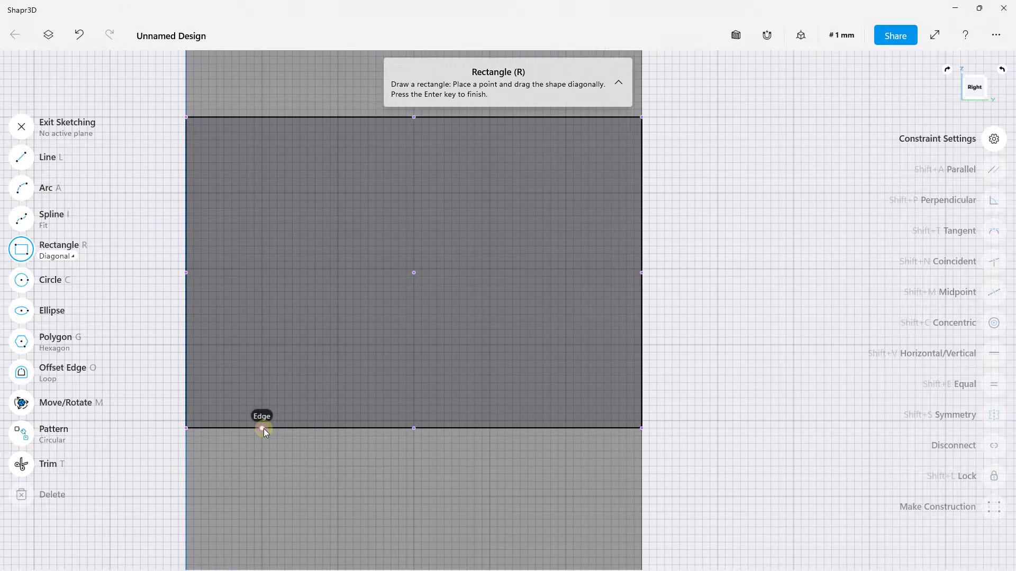
pyautogui.moveTo(276, 429)
pyautogui.mouseDown()
pyautogui.moveTo(370, 419)
pyautogui.moveTo(538, 203)
pyautogui.moveTo(467, 189)
pyautogui.moveTo(480, 154)
pyautogui.moveTo(467, 265)
pyautogui.moveTo(462, 230)
pyautogui.mouseUp()
pyautogui.scroll(2, 455, 302)
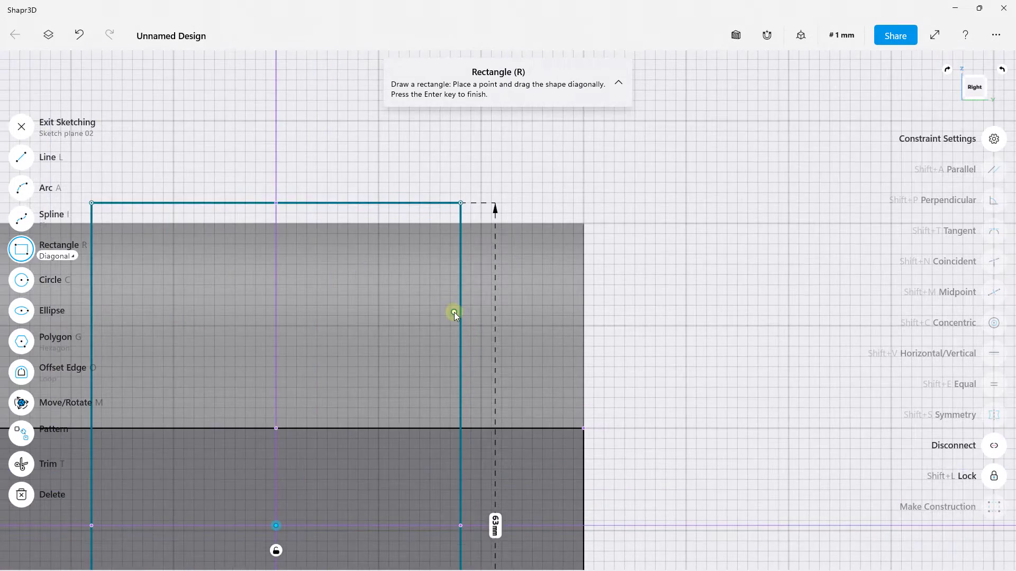
pyautogui.scroll(-5, 454, 313)
pyautogui.moveTo(425, 370); pyautogui.dragTo(423, 182, button='middle')
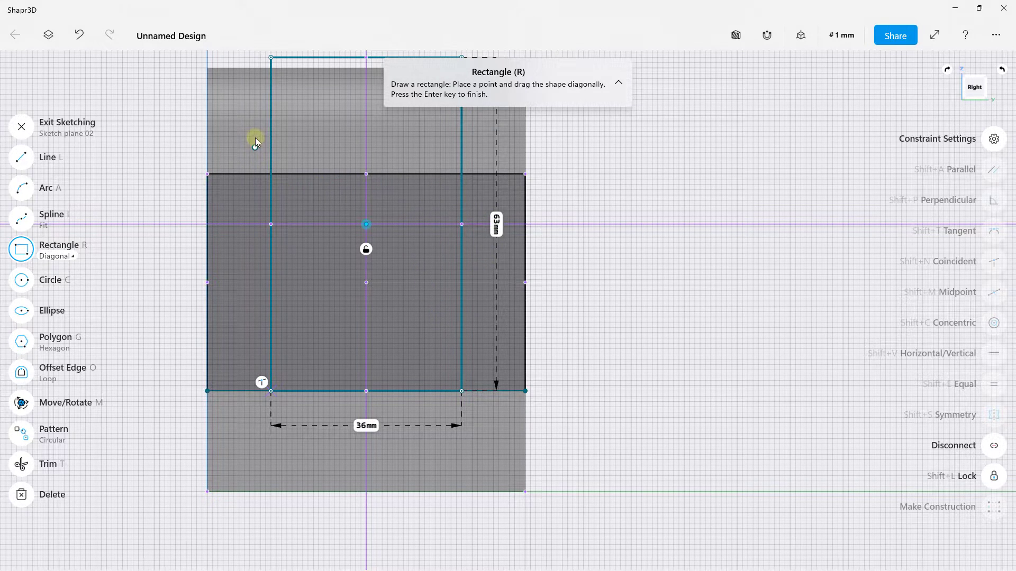
pyautogui.scroll(3, 499, 204)
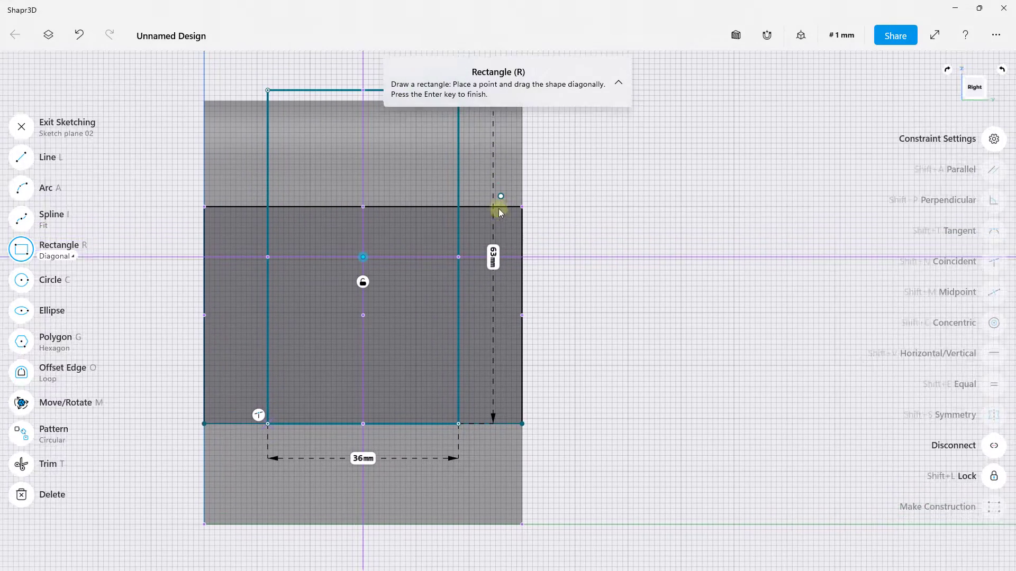
# Step: Exit the sketch and extrude both regions of the rectangle by about -86 mm to cut through the upright, leaving two lugs
pyautogui.moveTo(437, 338)
pyautogui.mouseDown(button='right')
pyautogui.moveTo(509, 357)
pyautogui.moveTo(537, 300)
pyautogui.mouseUp(button='right')
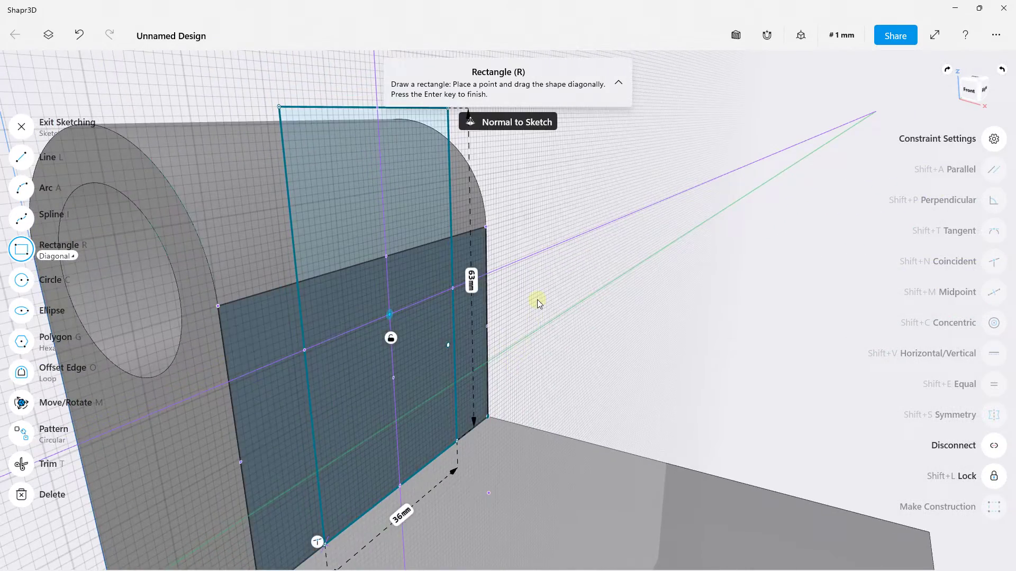
pyautogui.click(44, 141)
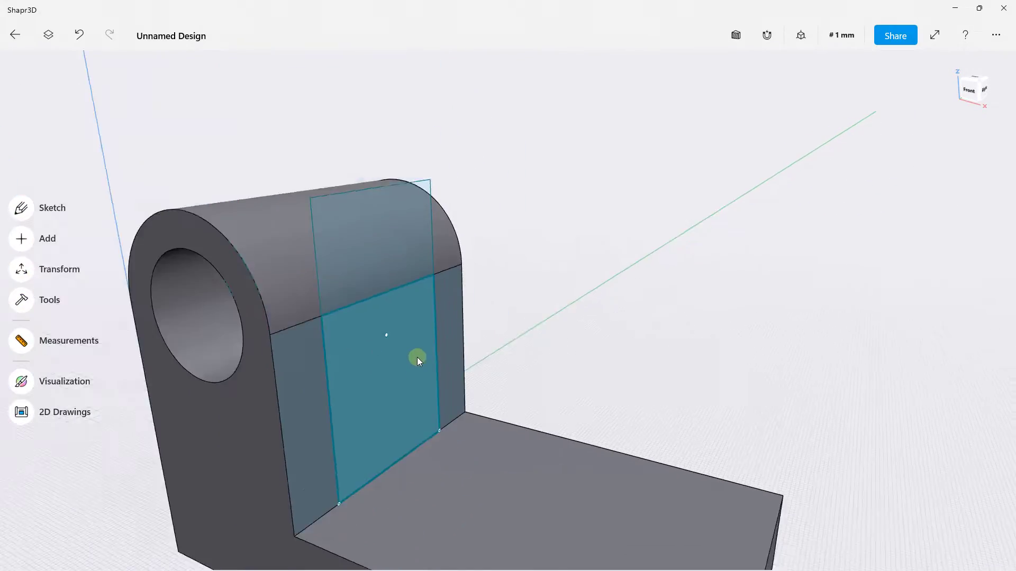
pyautogui.click(389, 386)
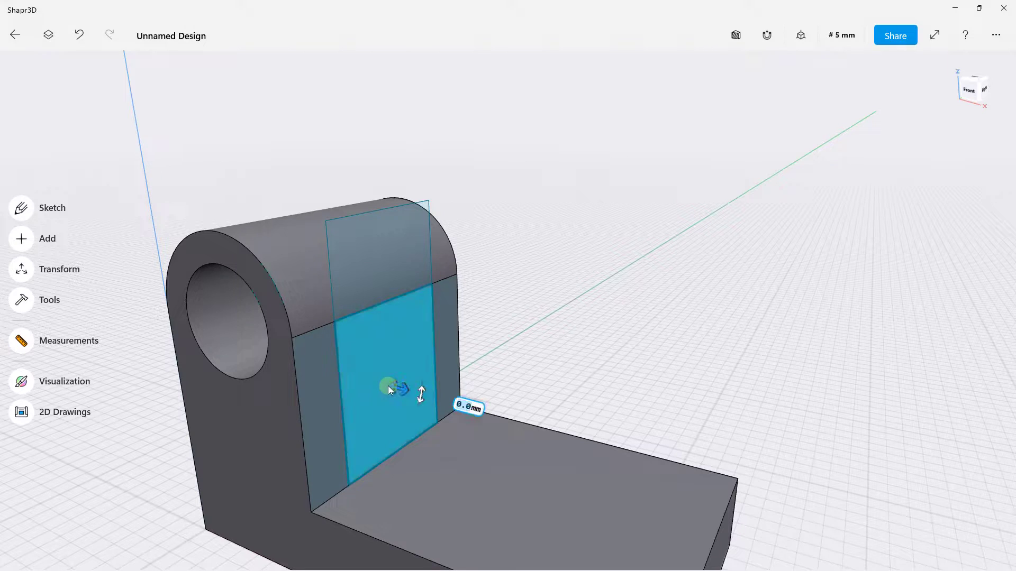
pyautogui.click(360, 258)
pyautogui.moveTo(373, 262); pyautogui.dragTo(149, 200)
pyautogui.scroll(3, 354, 262)
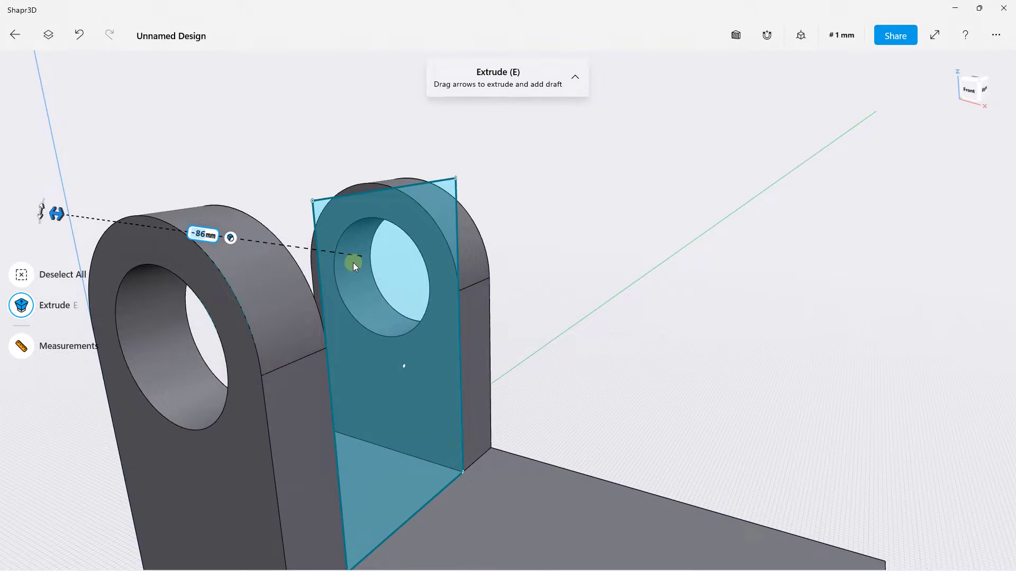
pyautogui.scroll(-5, 354, 263)
pyautogui.click(459, 258)
# Step: On the base's upper face, sketch a centre rectangle about 12 × 42 mm near the free end, midway across the width
pyautogui.moveTo(510, 319); pyautogui.dragTo(487, 331, button='right')
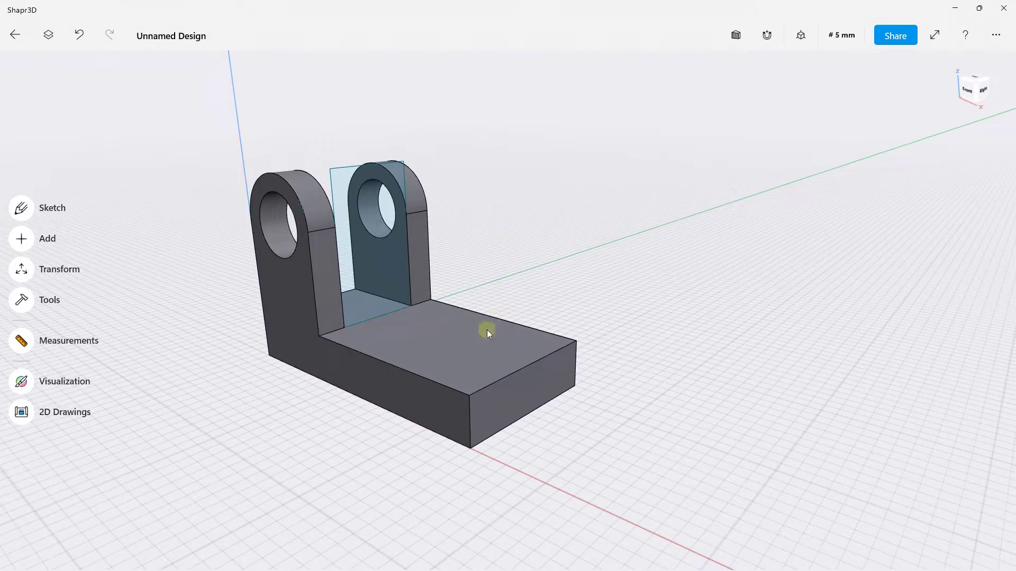
pyautogui.click(476, 343)
pyautogui.click(22, 137)
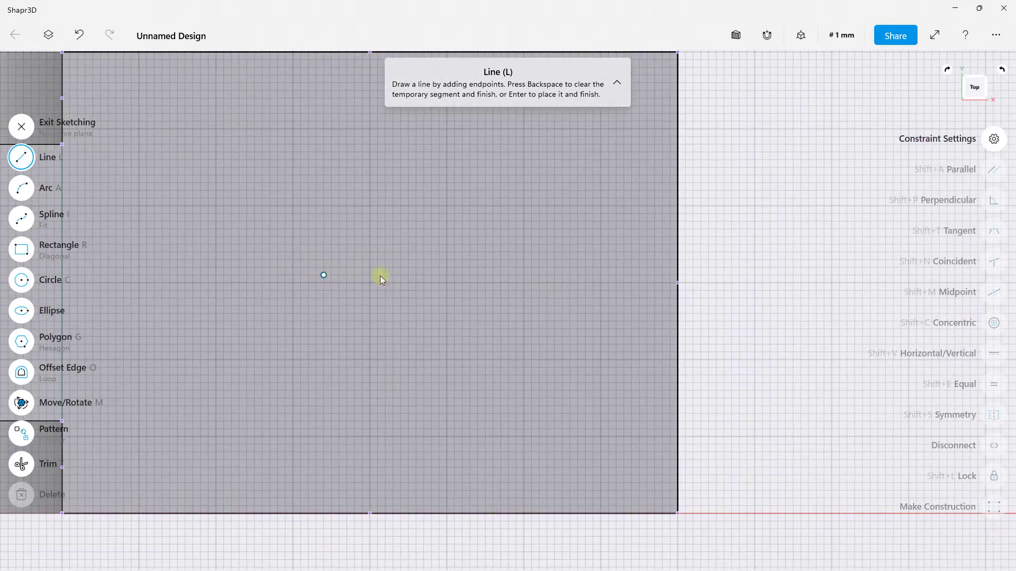
pyautogui.scroll(-2, 423, 283)
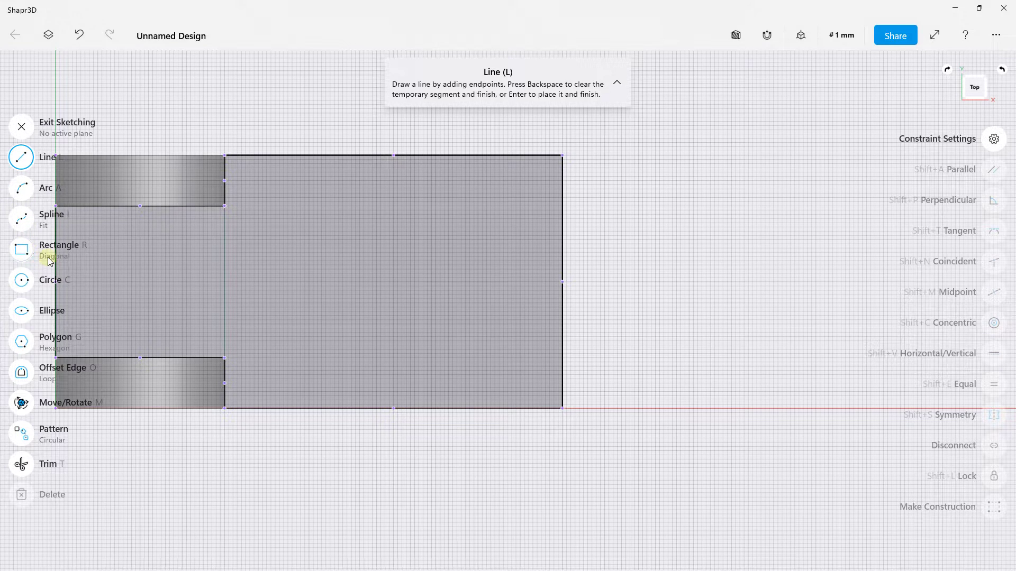
pyautogui.click(22, 251)
pyautogui.click(59, 259)
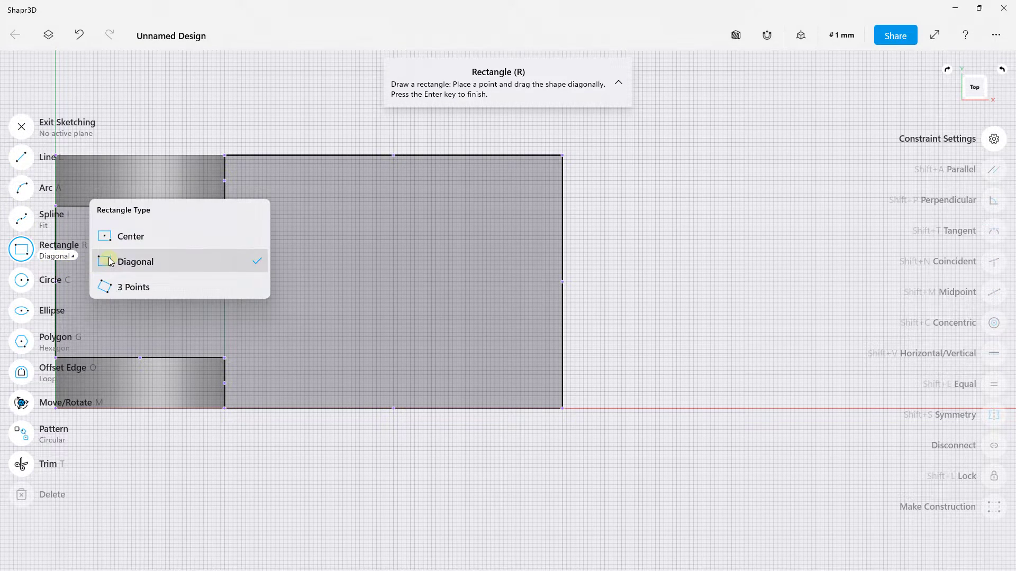
pyautogui.click(111, 235)
pyautogui.click(477, 282)
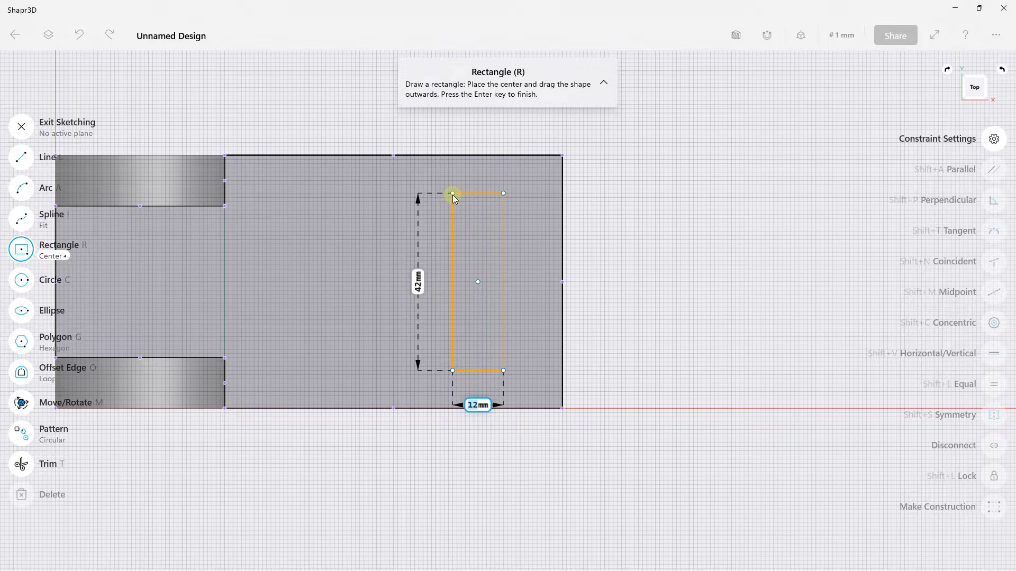
pyautogui.click(452, 195)
pyautogui.moveTo(478, 257); pyautogui.dragTo(42, 142, button='right')
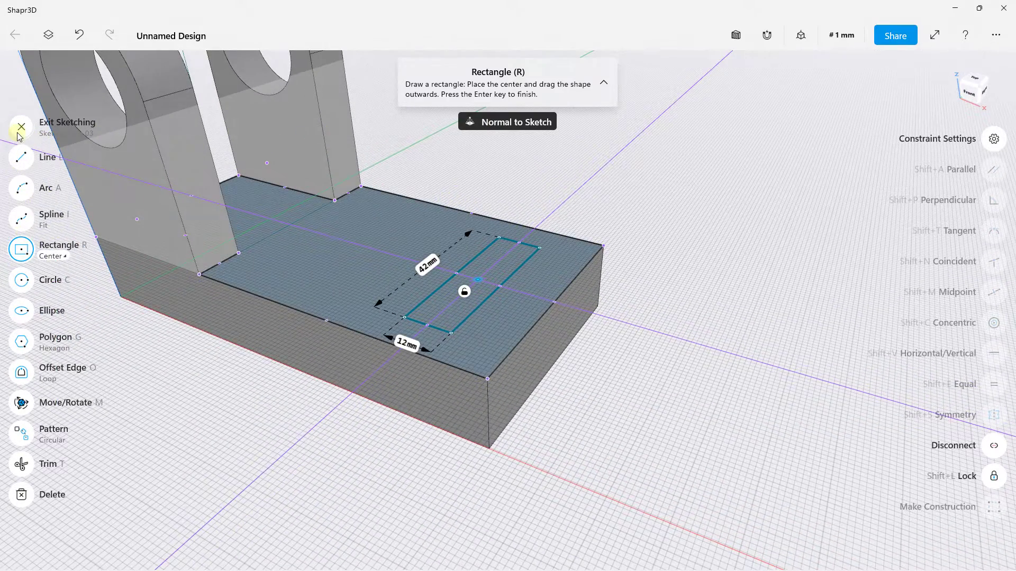
# Step: Exit the sketch and extrude the small rectangle by about -69 mm to cut a slot through the base
pyautogui.click(21, 130)
pyautogui.click(449, 321)
pyautogui.moveTo(458, 299); pyautogui.dragTo(424, 478)
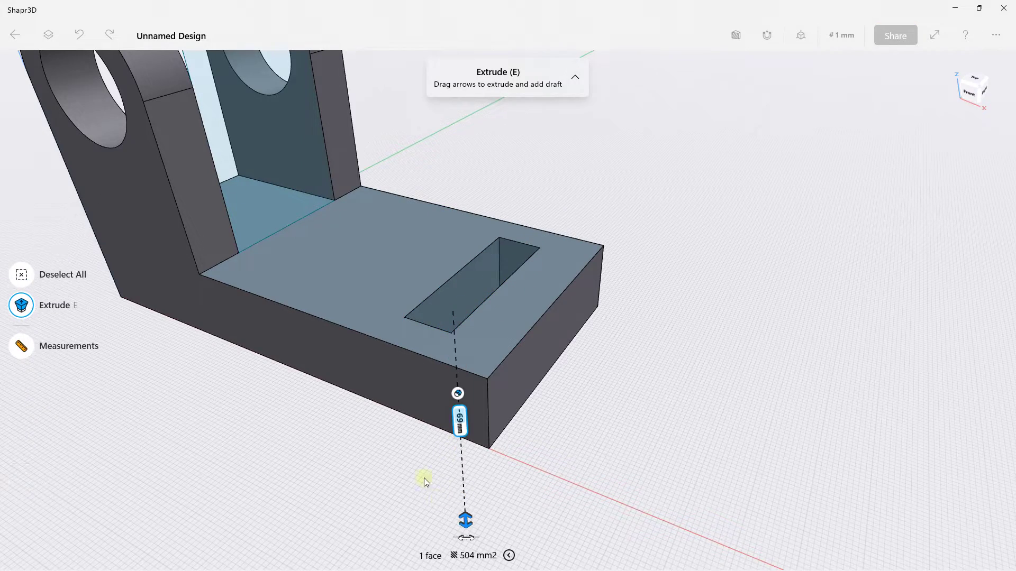
pyautogui.click(178, 396)
# Step: Fillet the two inner edges where the lugs meet the base's upper face with one large radius
pyautogui.scroll(-3, 265, 385)
pyautogui.scroll(2, 277, 382)
pyautogui.scroll(-2, 279, 379)
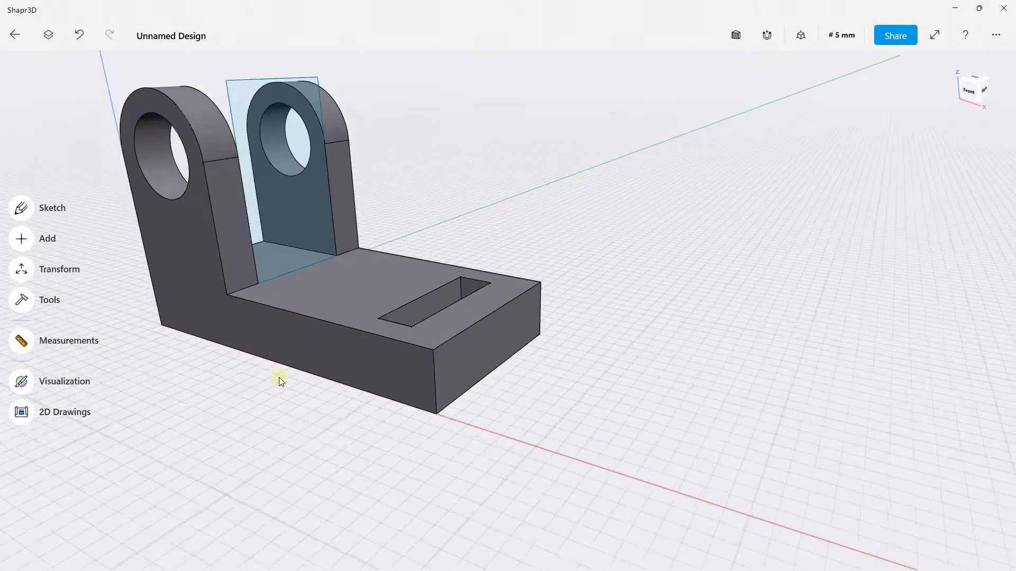
pyautogui.scroll(-2, 278, 377)
pyautogui.hscroll(-2, 439, 183)
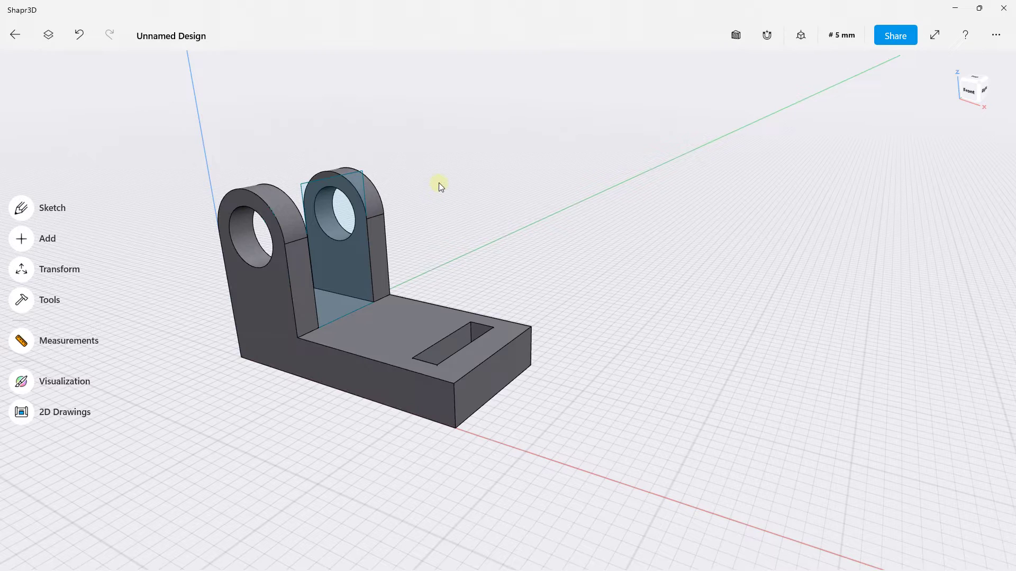
pyautogui.click(307, 333)
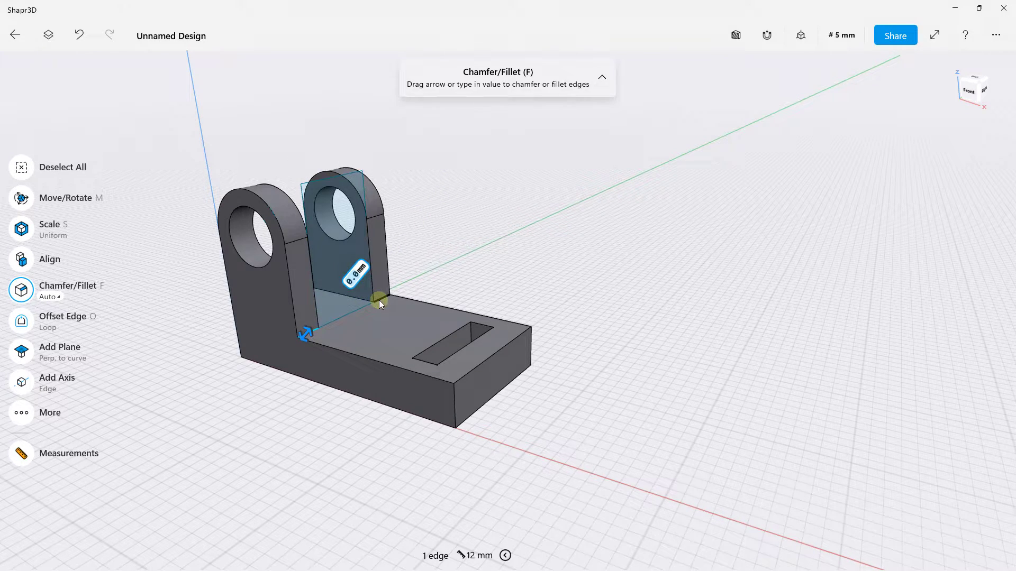
pyautogui.click(383, 298)
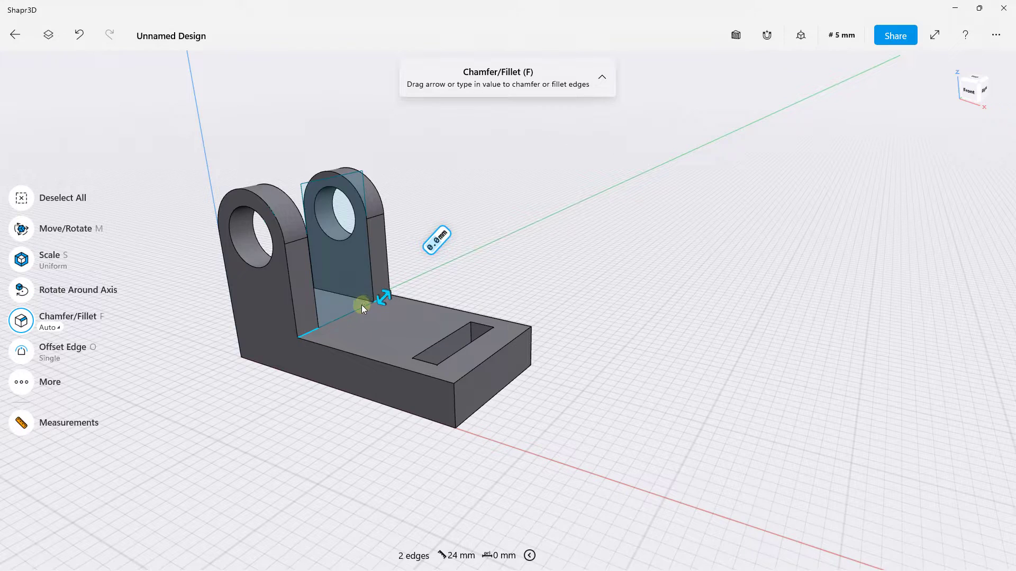
pyautogui.moveTo(397, 290); pyautogui.dragTo(412, 267)
pyautogui.moveTo(413, 266)
pyautogui.mouseDown(button='right')
pyautogui.moveTo(506, 302)
pyautogui.moveTo(580, 265)
pyautogui.moveTo(589, 215)
pyautogui.moveTo(554, 265)
pyautogui.moveTo(530, 261)
pyautogui.moveTo(570, 243)
pyautogui.moveTo(515, 114)
pyautogui.mouseUp(button='right')
pyautogui.press('Escape')
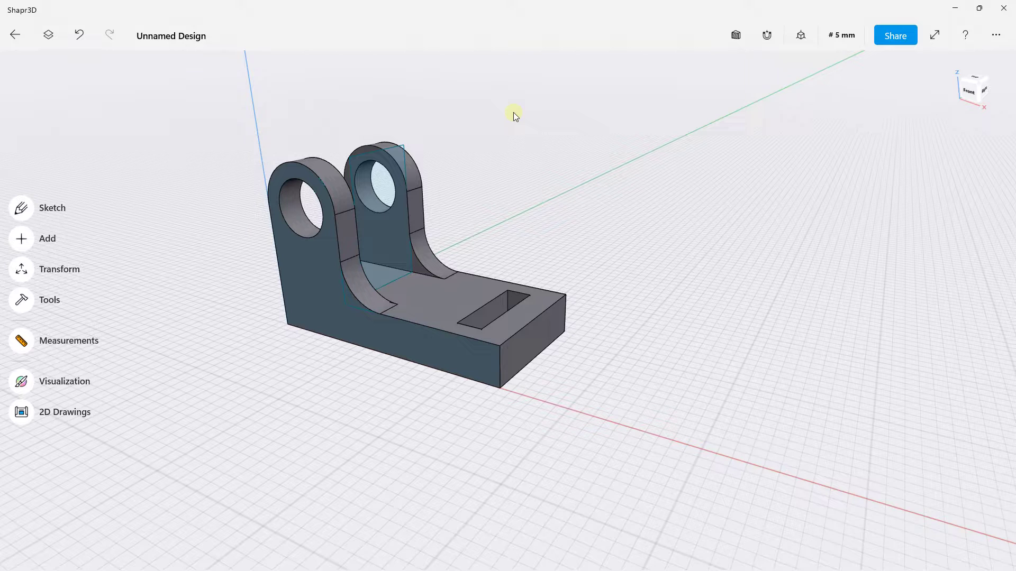
# Step: Delete Sketch plane 03, Sketch plane 02 and Sketch plane 01 from the design, keeping only Body 01
pyautogui.click(48, 35)
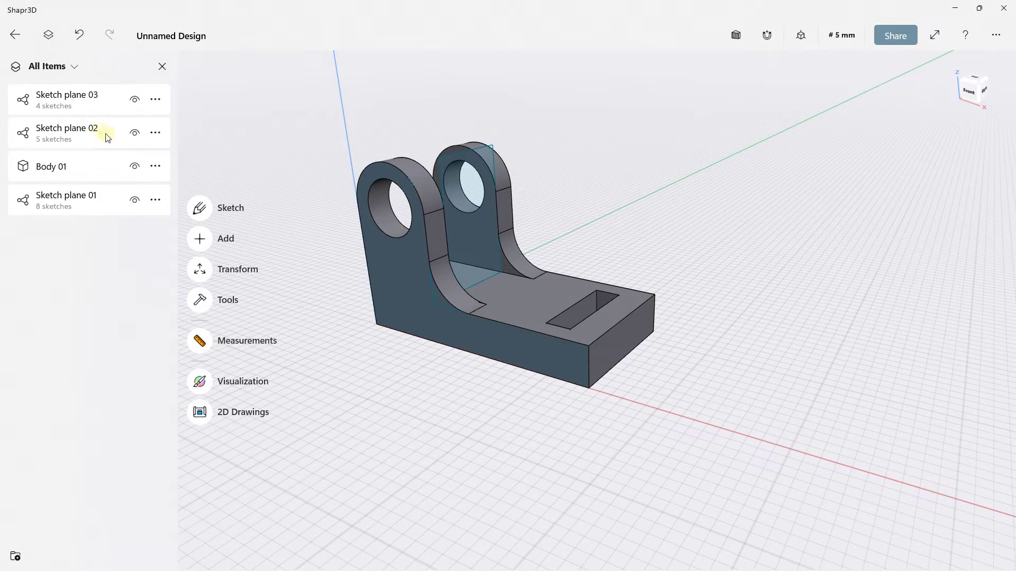
pyautogui.click(155, 99)
pyautogui.click(172, 176)
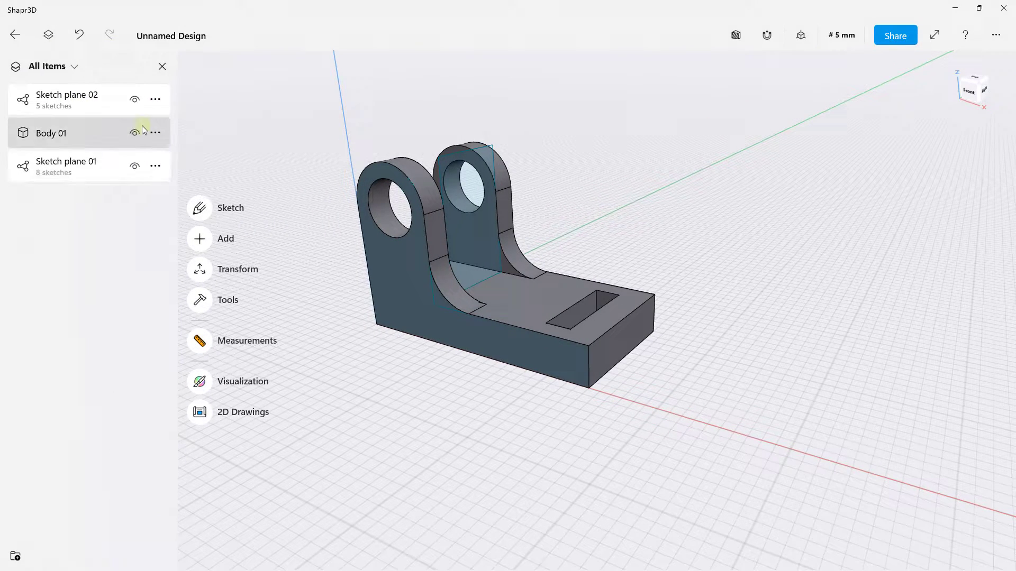
pyautogui.click(155, 99)
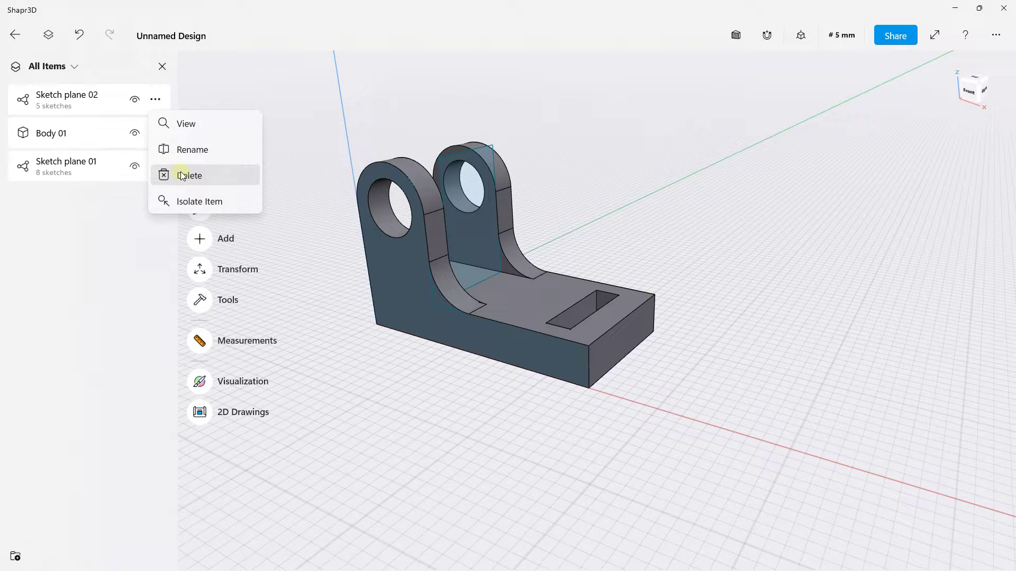
pyautogui.click(175, 176)
pyautogui.click(156, 133)
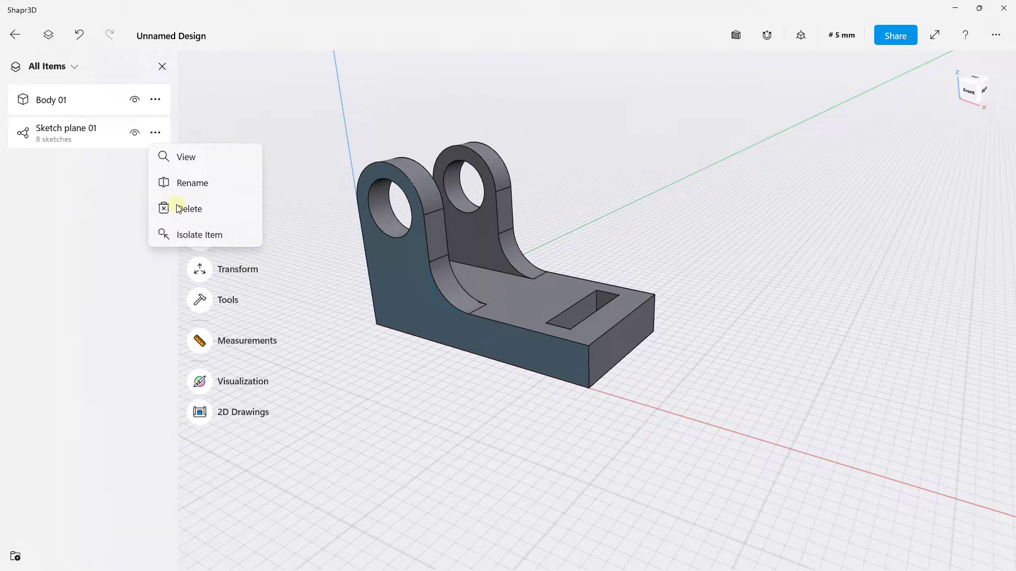
pyautogui.click(176, 208)
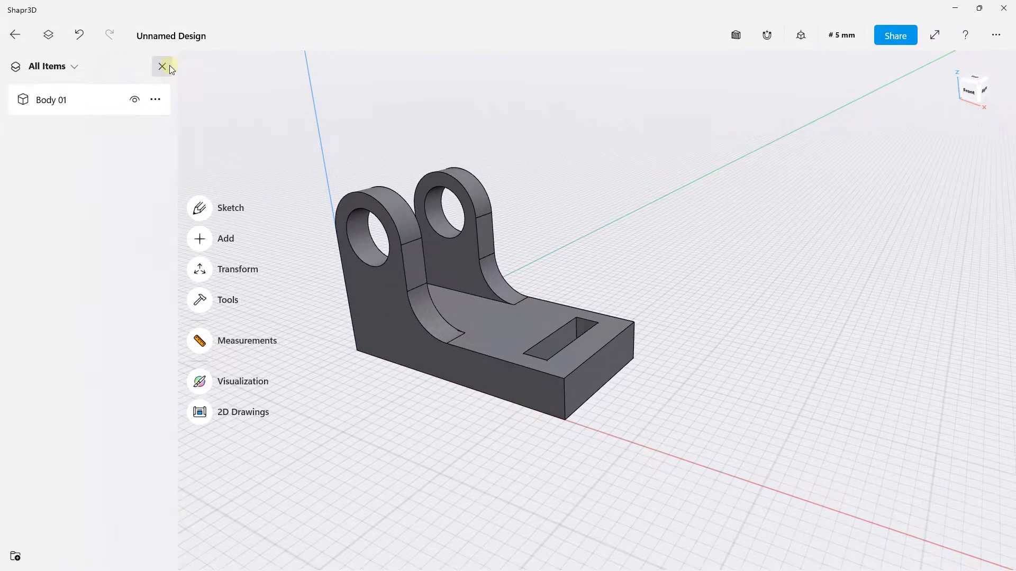
pyautogui.click(163, 66)
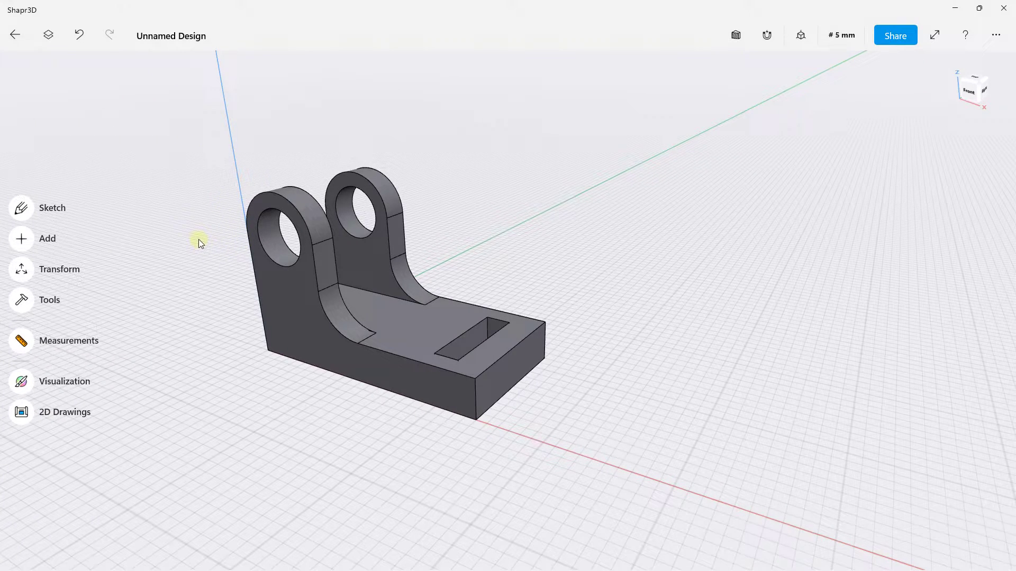
# Step: Switch the bracket to the Visualization mode and frame it closely for rendering
pyautogui.click(21, 381)
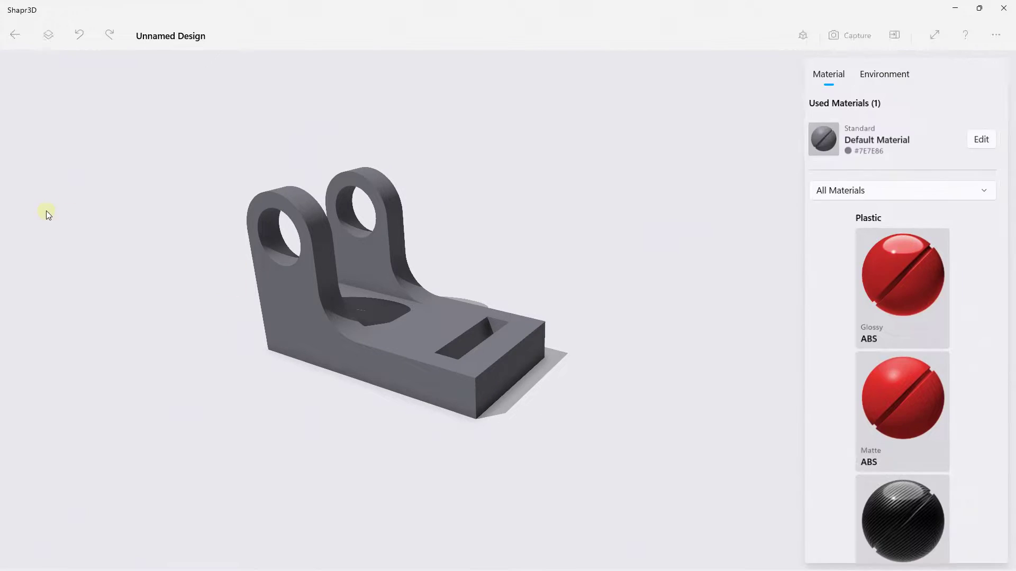
pyautogui.click(16, 36)
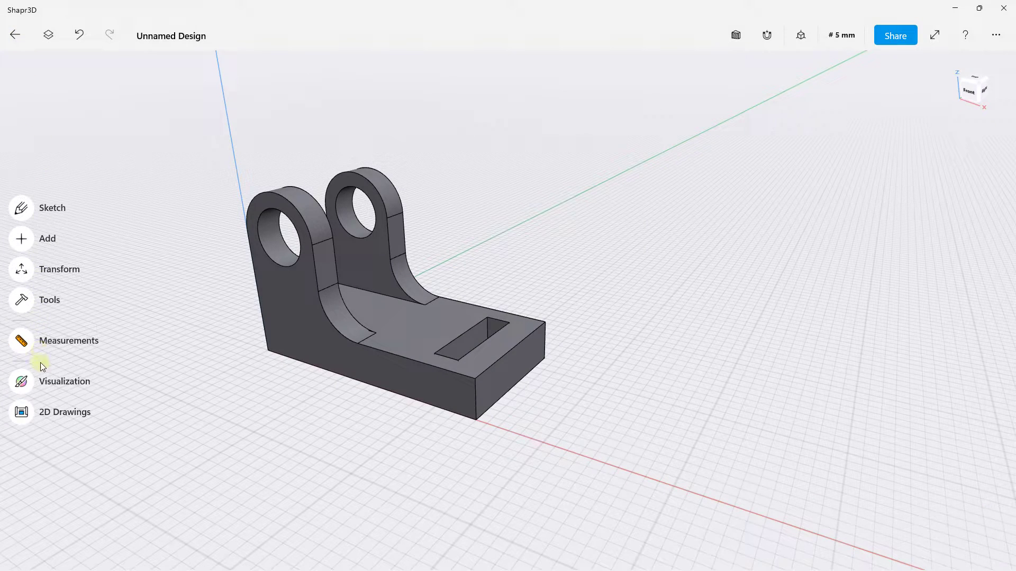
pyautogui.click(24, 383)
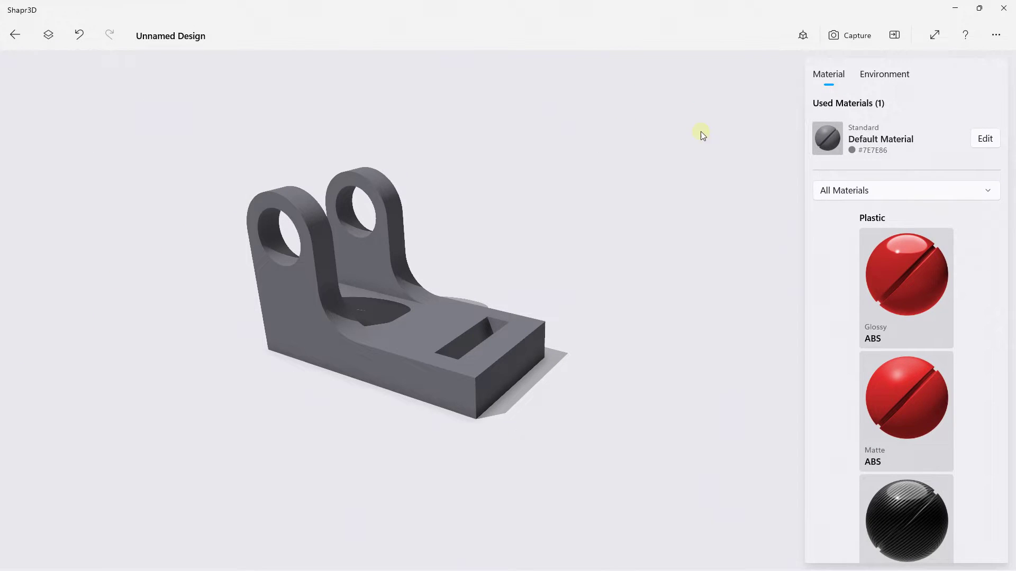
pyautogui.moveTo(570, 167); pyautogui.dragTo(422, 229, button='right')
pyautogui.scroll(2, 424, 236)
pyautogui.scroll(3, 426, 239)
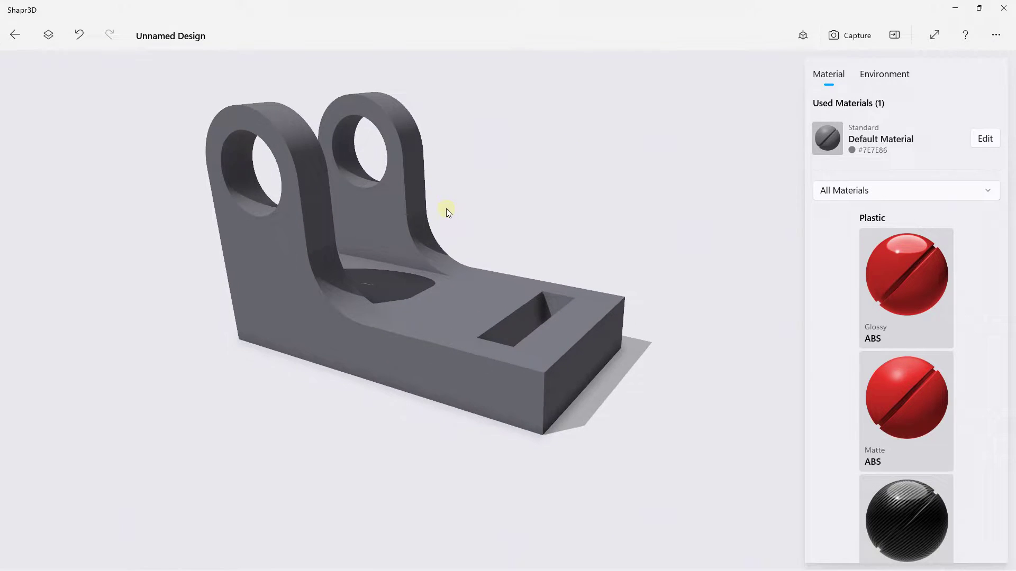
# Step: Try the Transparent, Colored Mood, Gradient Mood, Carousel 2 and Bright Salon 2 environments on the bracket, and restore Default
pyautogui.click(885, 74)
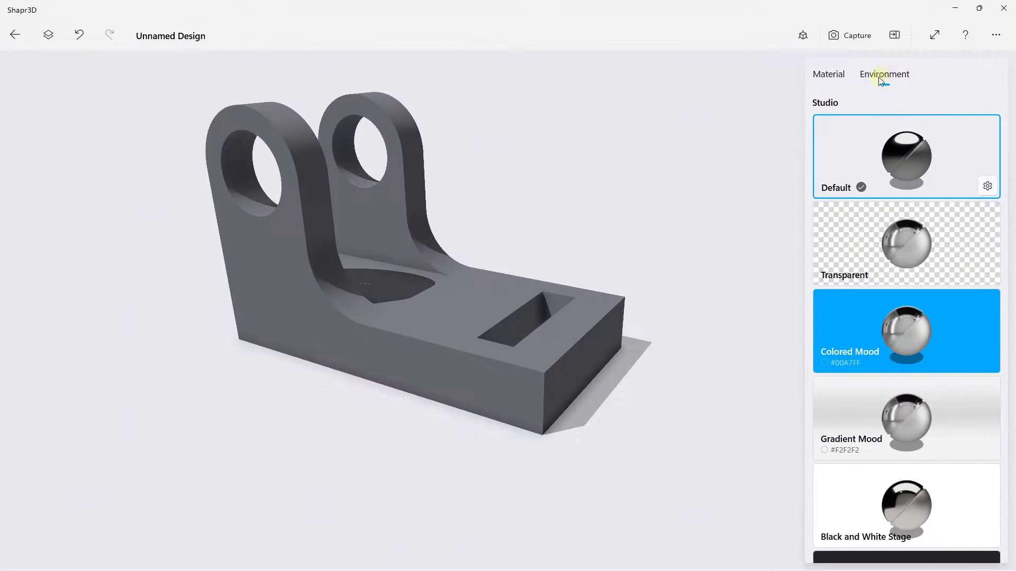
pyautogui.click(849, 231)
pyautogui.click(847, 330)
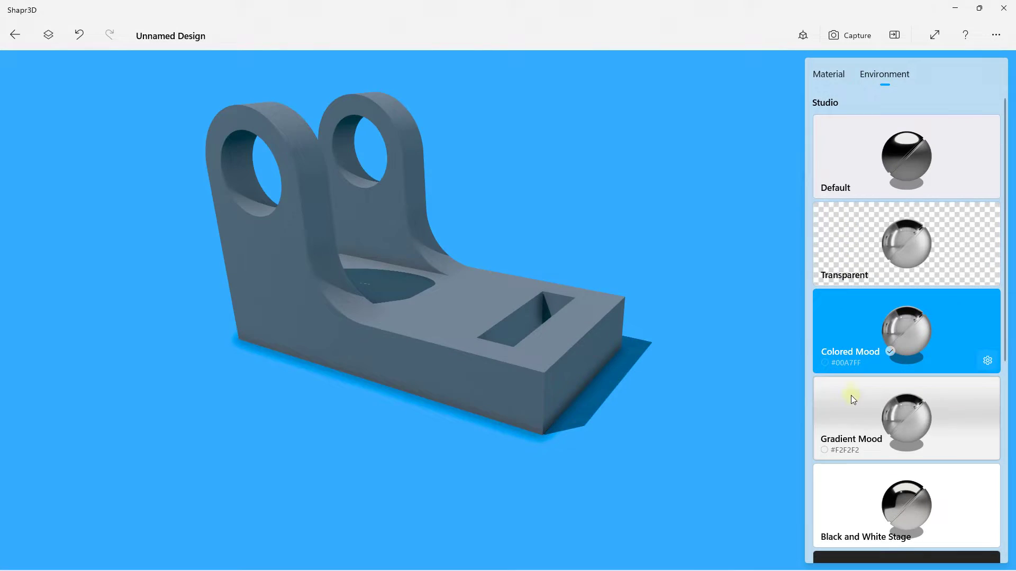
pyautogui.click(850, 398)
pyautogui.scroll(-5, 850, 400)
pyautogui.click(862, 364)
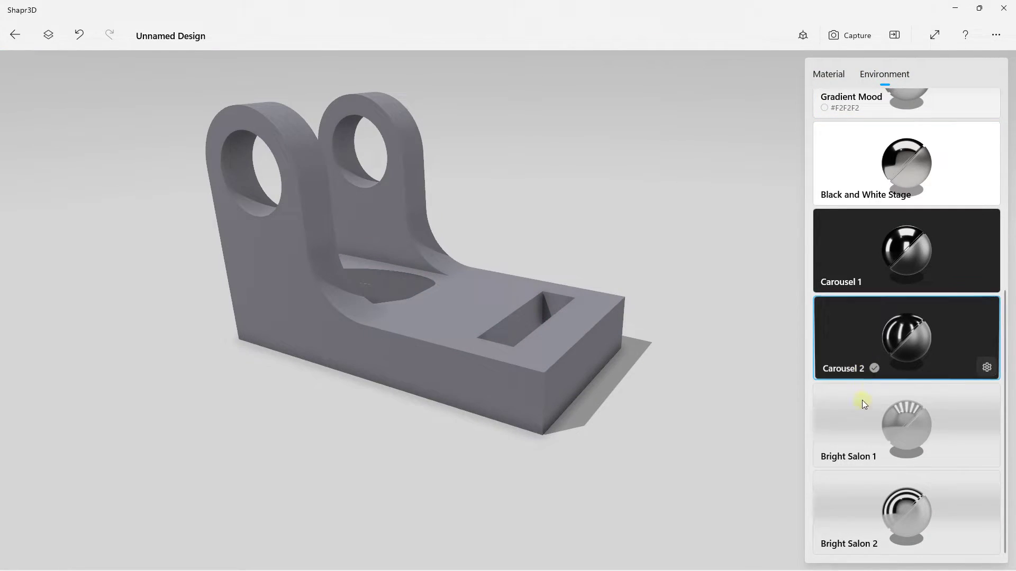
pyautogui.click(856, 499)
pyautogui.scroll(5, 897, 382)
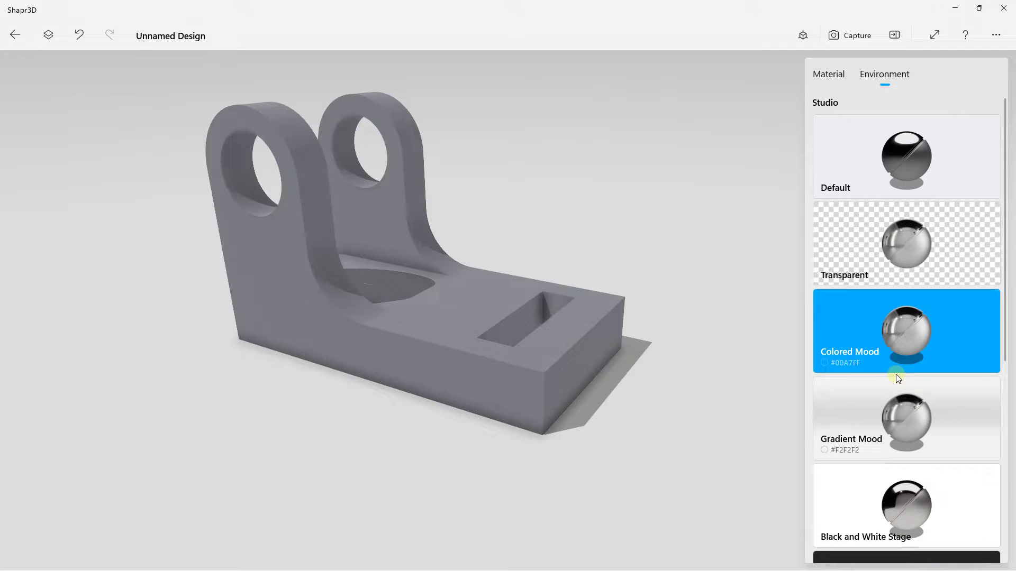
pyautogui.click(882, 189)
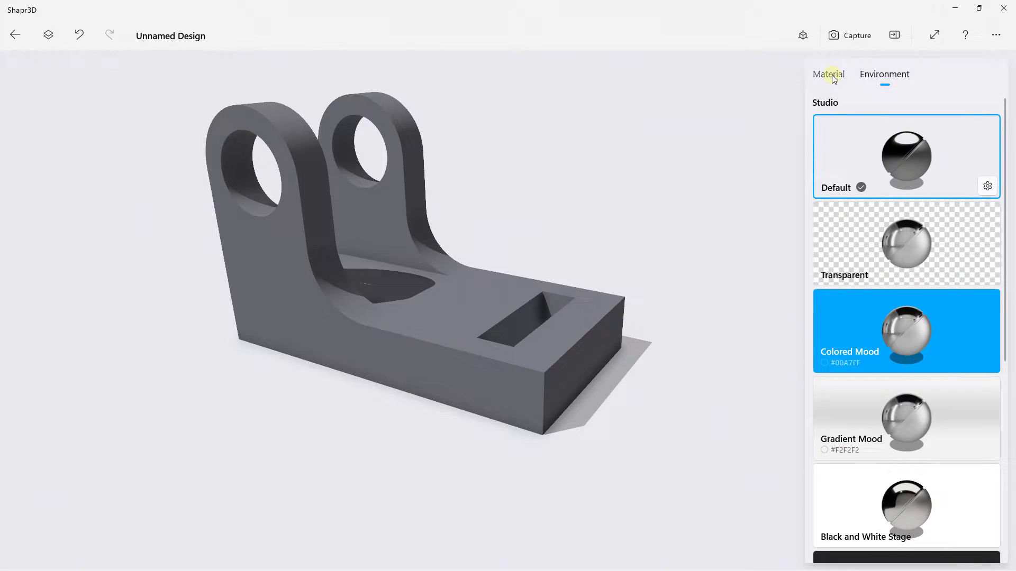
# Step: Filter the materials to Metal and apply Brushed Aluminum to the bracket
pyautogui.click(830, 74)
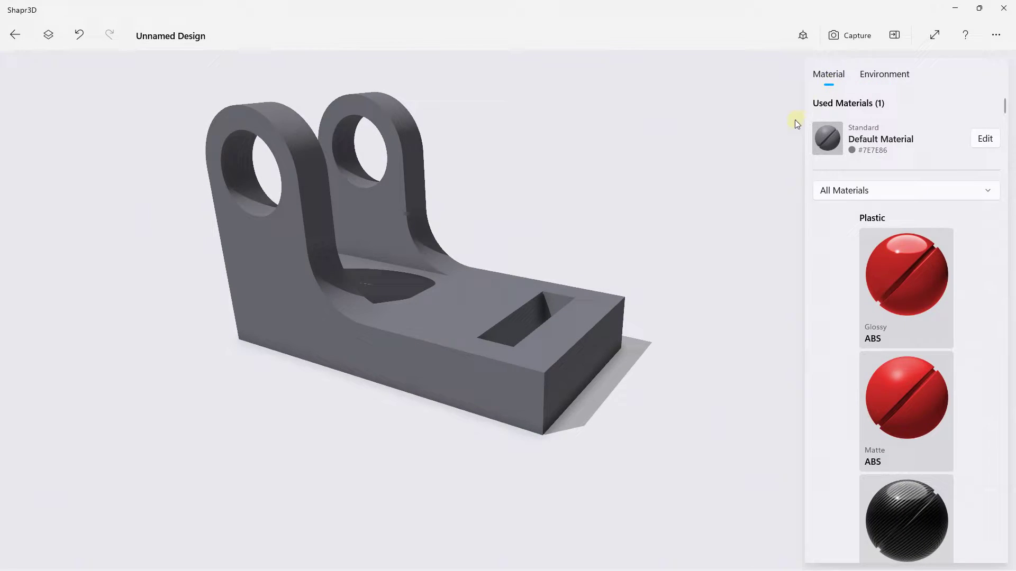
pyautogui.click(863, 191)
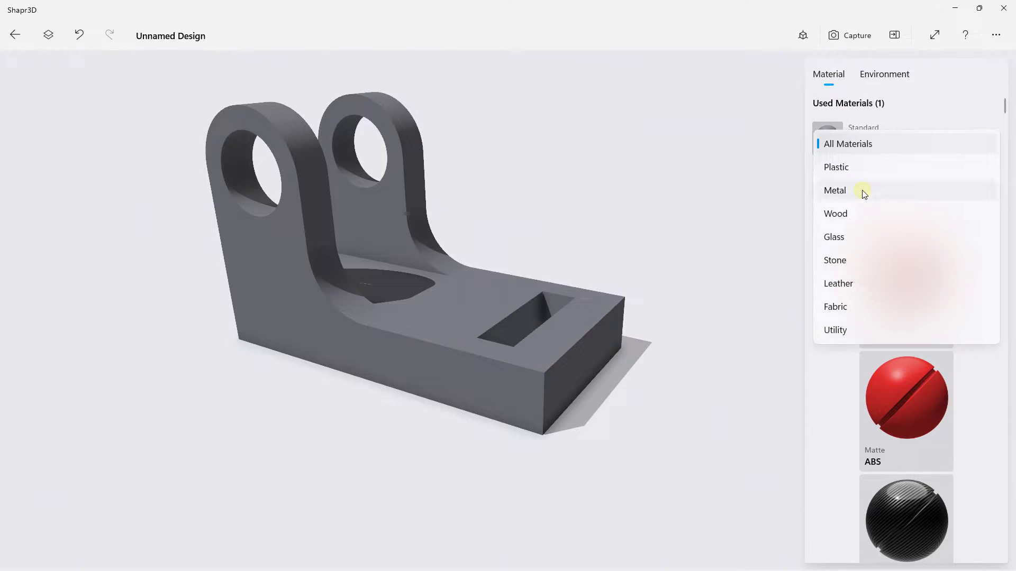
pyautogui.click(846, 154)
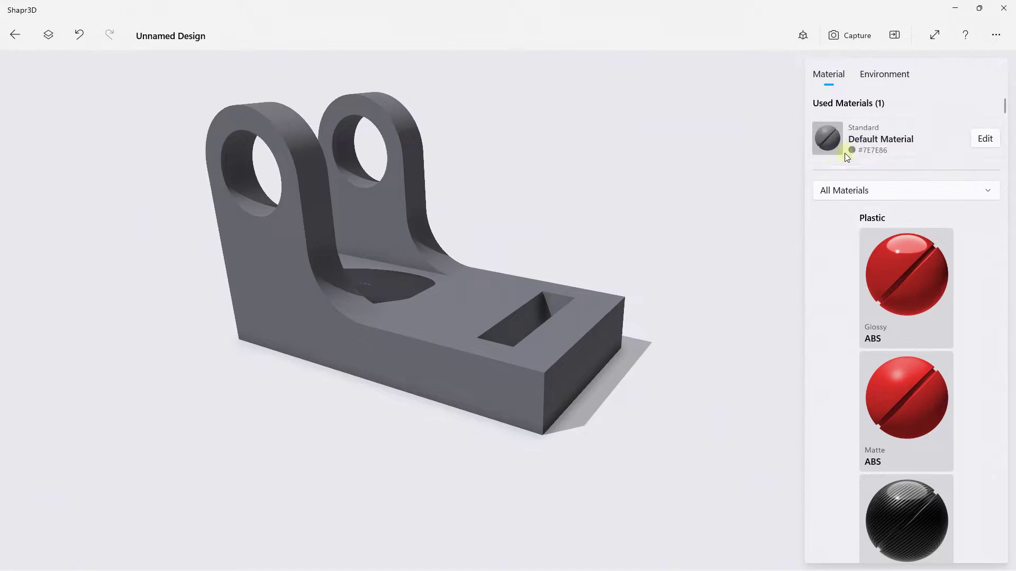
pyautogui.click(857, 190)
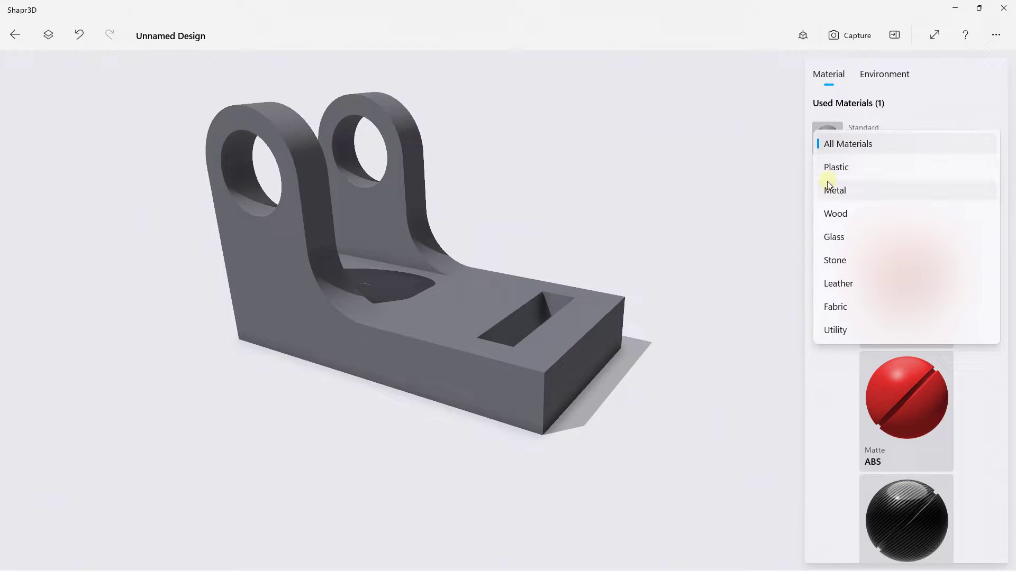
pyautogui.click(836, 191)
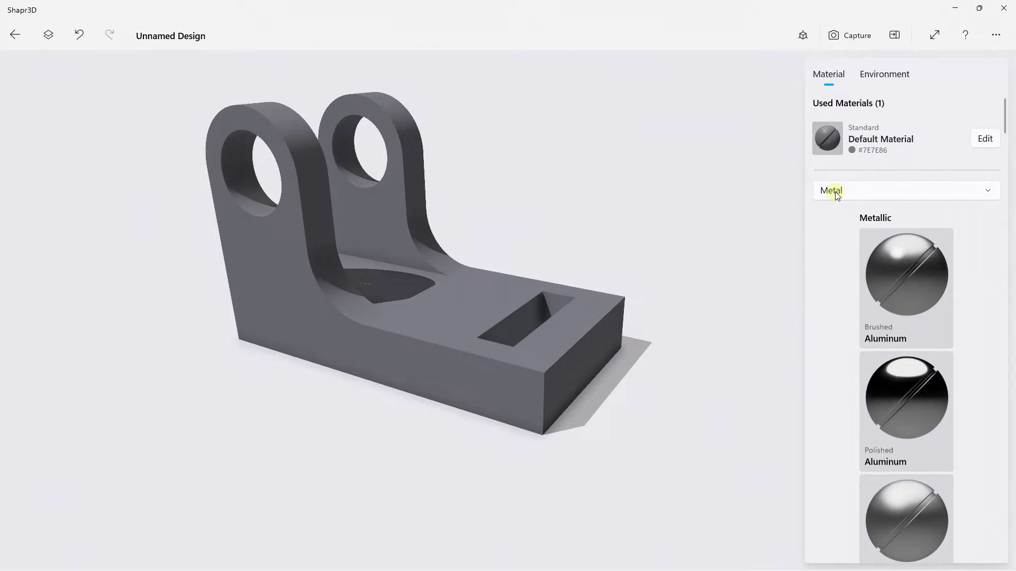
pyautogui.scroll(-5, 868, 293)
pyautogui.scroll(-10, 868, 299)
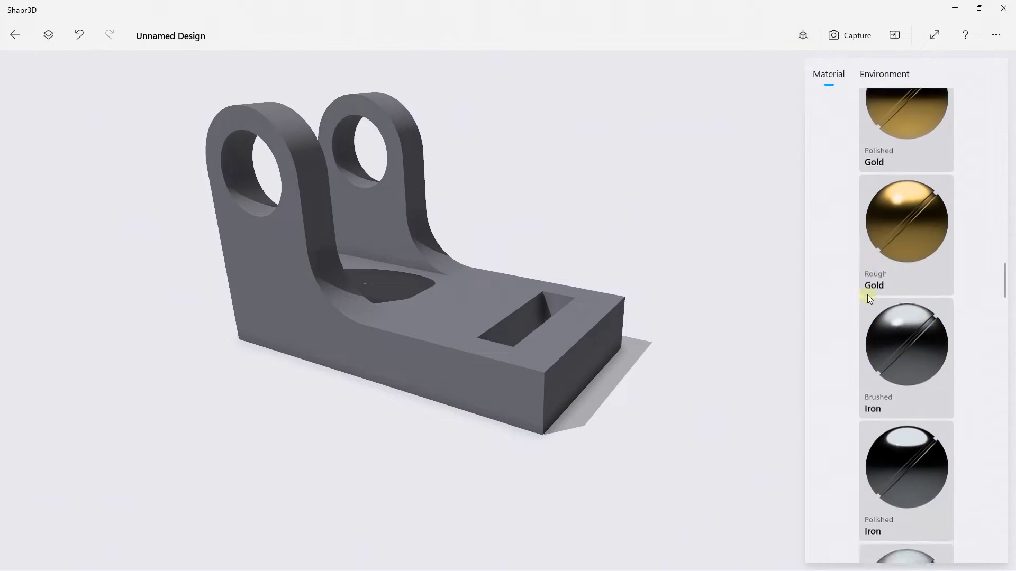
pyautogui.scroll(15, 867, 294)
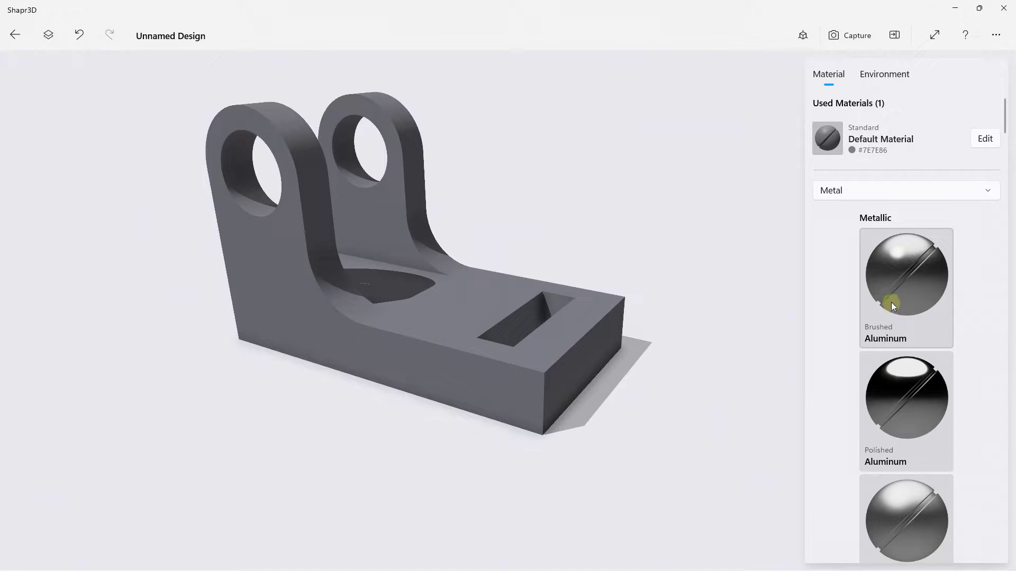
pyautogui.moveTo(910, 280)
pyautogui.mouseDown()
pyautogui.moveTo(897, 310)
pyautogui.moveTo(623, 324)
pyautogui.moveTo(481, 307)
pyautogui.moveTo(438, 335)
pyautogui.moveTo(486, 320)
pyautogui.moveTo(458, 352)
pyautogui.moveTo(465, 319)
pyautogui.mouseUp()
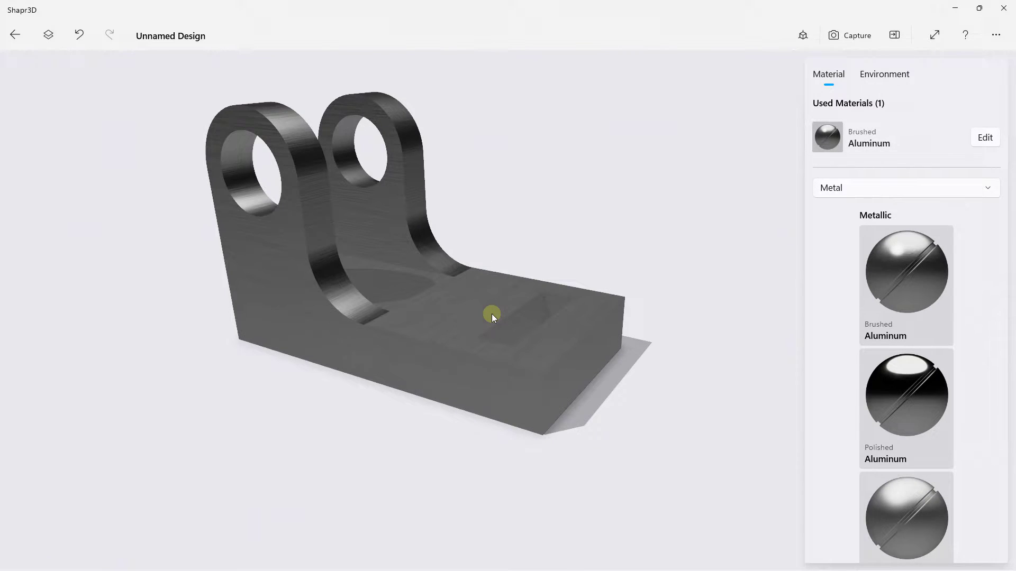
# Step: Filter the materials to Wood and apply Clearcoat Birch Board to the bracket
pyautogui.click(835, 188)
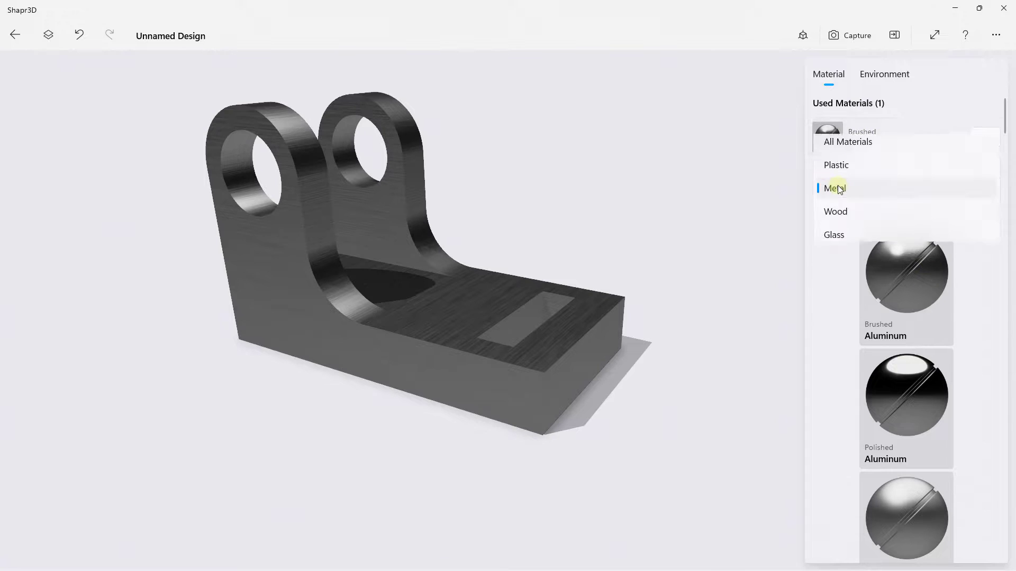
pyautogui.click(834, 212)
pyautogui.scroll(-5, 911, 291)
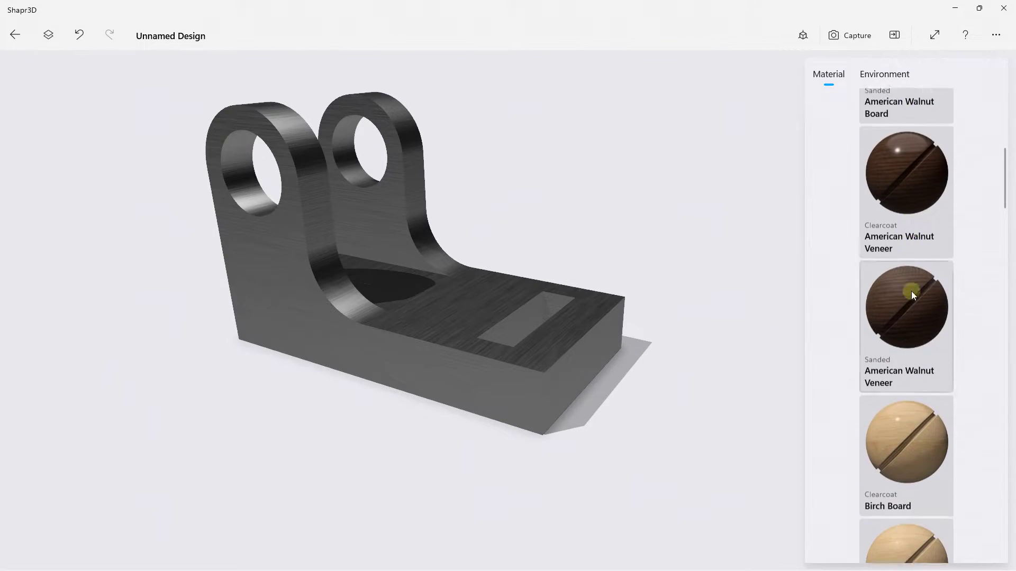
pyautogui.scroll(3, 911, 291)
pyautogui.moveTo(910, 171); pyautogui.dragTo(478, 332)
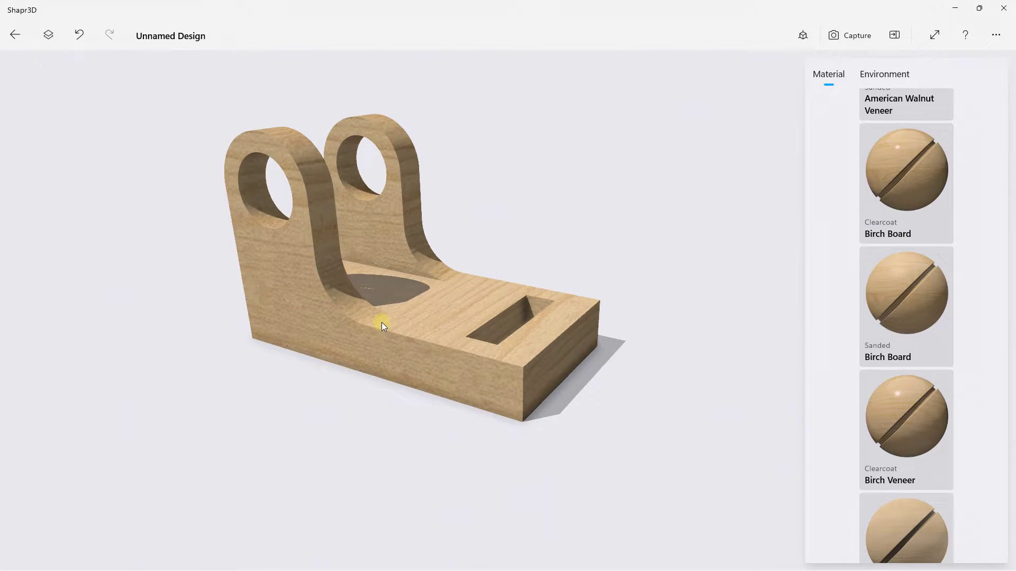
# Step: Edit the bracket's Birch Board material and set its texture scale to 0.25x
pyautogui.scroll(3, 382, 323)
pyautogui.moveTo(476, 202); pyautogui.dragTo(494, 245, button='middle')
pyautogui.scroll(5, 865, 206)
pyautogui.scroll(2, 865, 207)
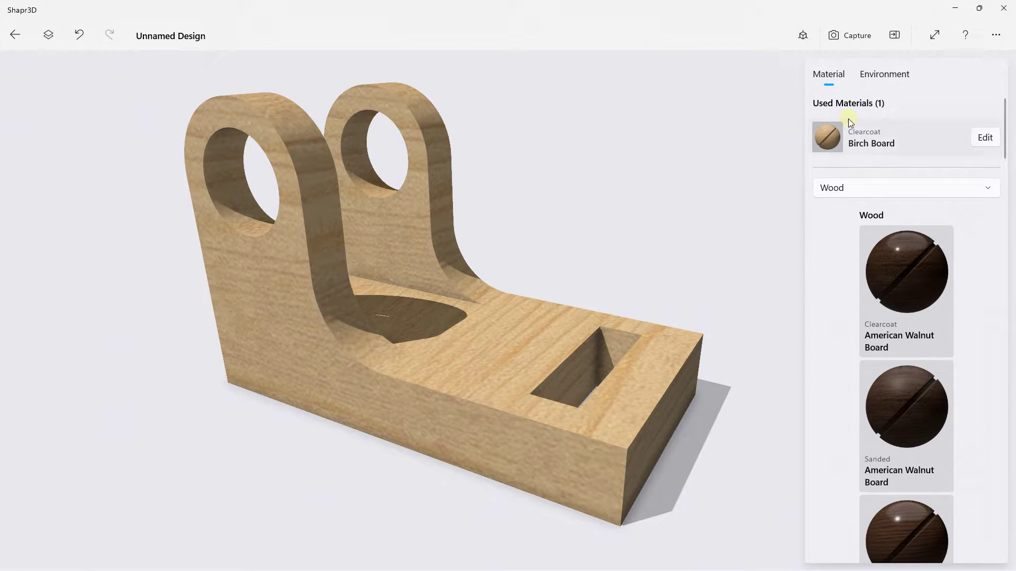
pyautogui.click(985, 138)
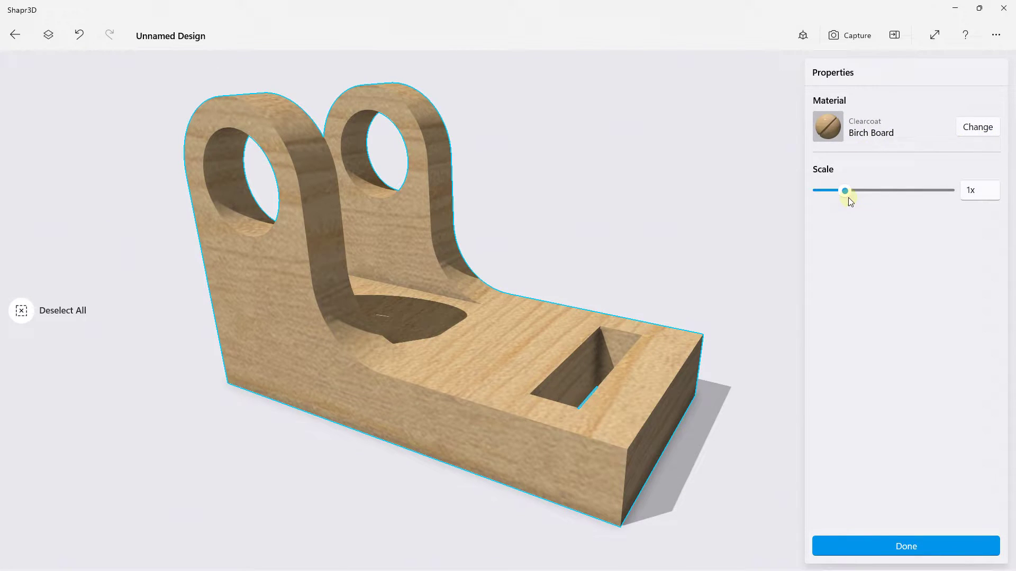
pyautogui.moveTo(847, 192); pyautogui.dragTo(799, 192)
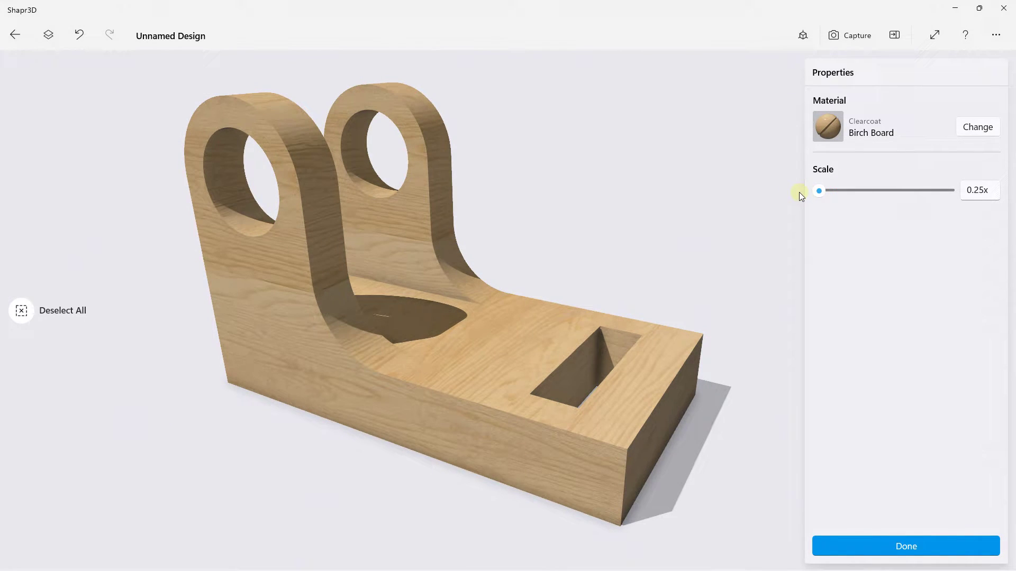
# Step: Check the Birch Board grain up close and finish editing the bracket's material
pyautogui.scroll(5, 533, 218)
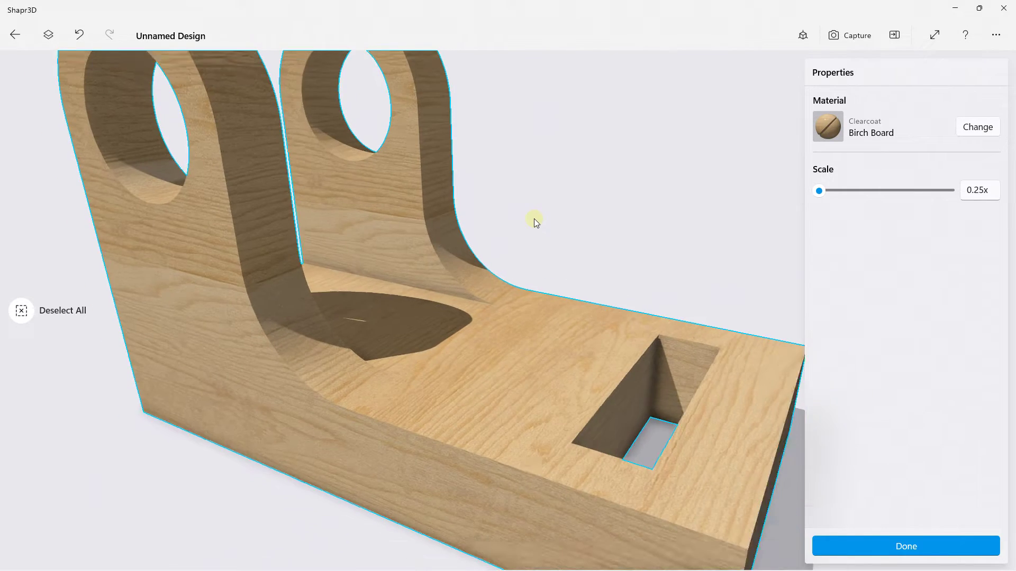
pyautogui.scroll(-5, 534, 218)
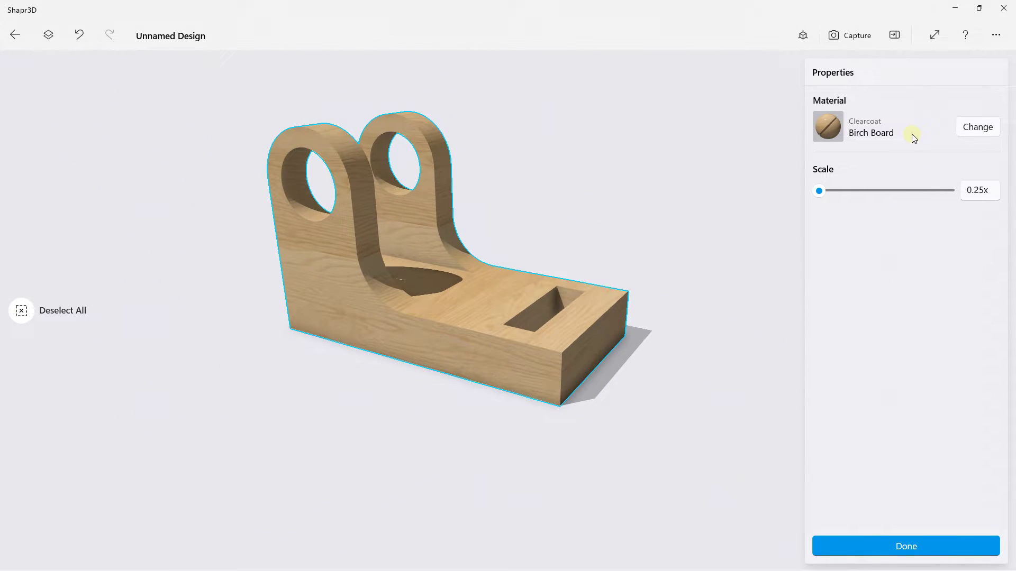
pyautogui.click(876, 538)
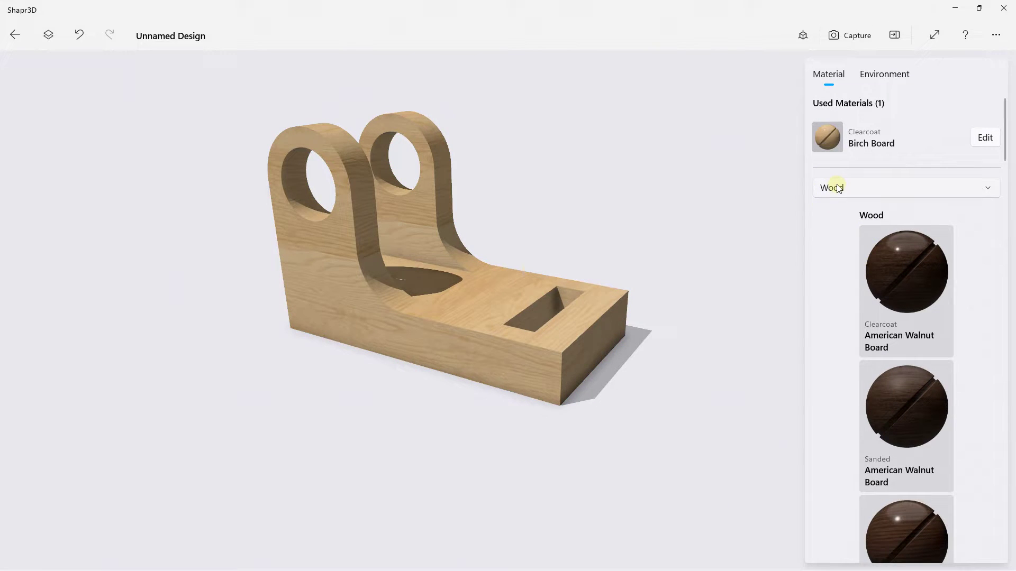
# Step: Examine the Birch Board bracket from several angles and look through the available wood materials
pyautogui.click(850, 189)
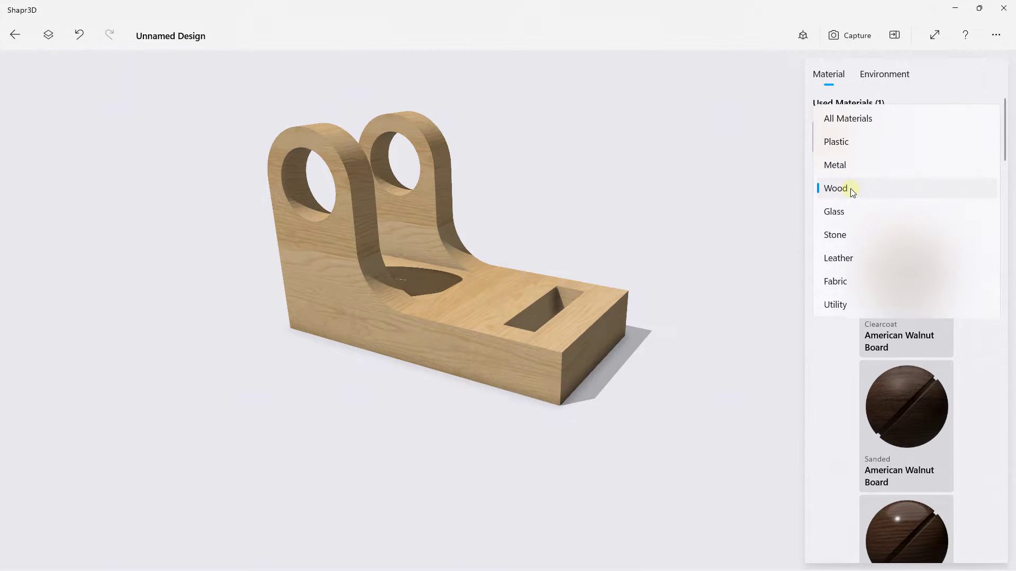
pyautogui.click(768, 190)
pyautogui.moveTo(903, 281); pyautogui.dragTo(912, 313)
pyautogui.moveTo(471, 232); pyautogui.dragTo(487, 253, button='right')
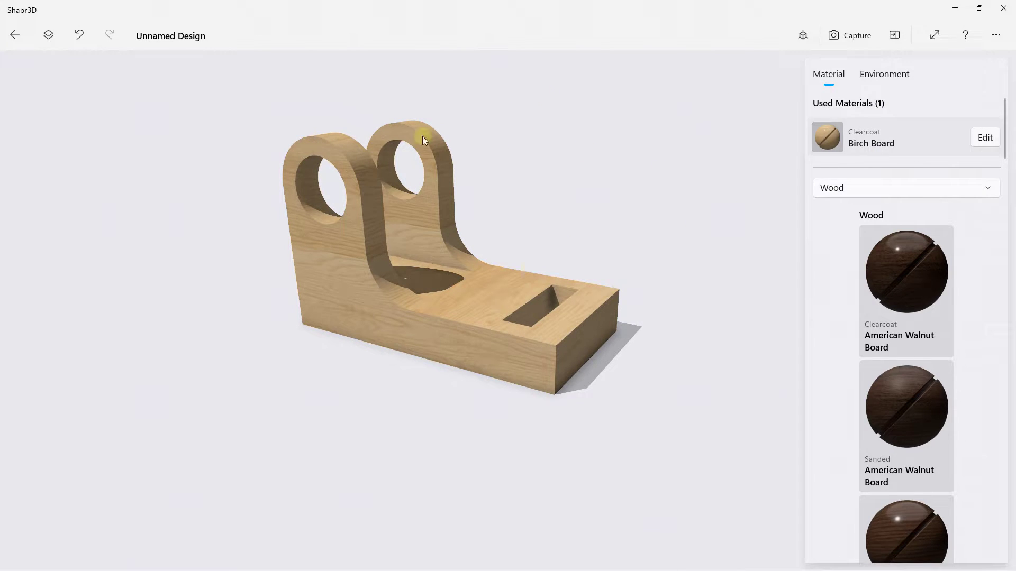
pyautogui.moveTo(313, 243); pyautogui.dragTo(348, 244, button='right')
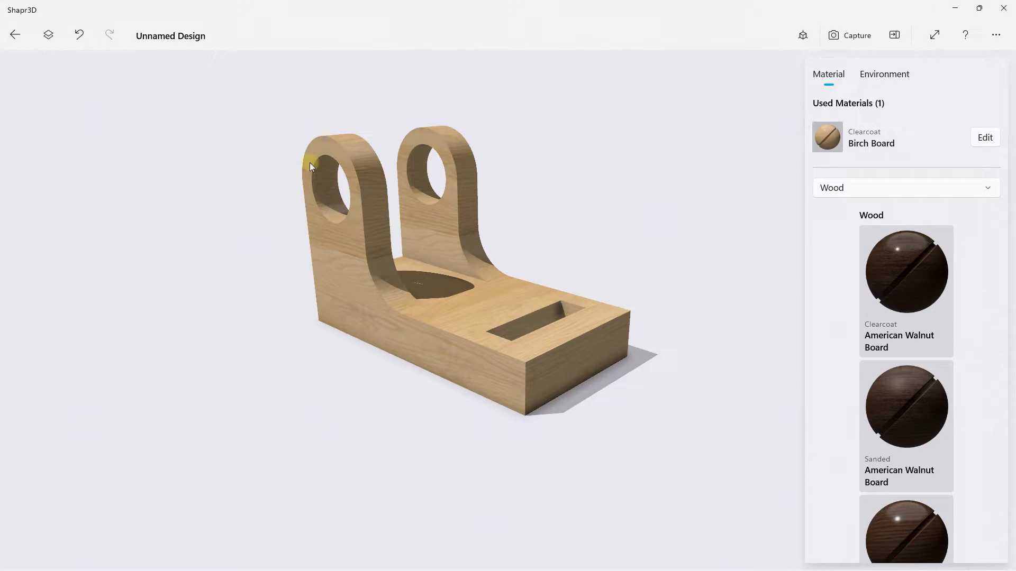
pyautogui.moveTo(341, 205); pyautogui.dragTo(306, 205, button='right')
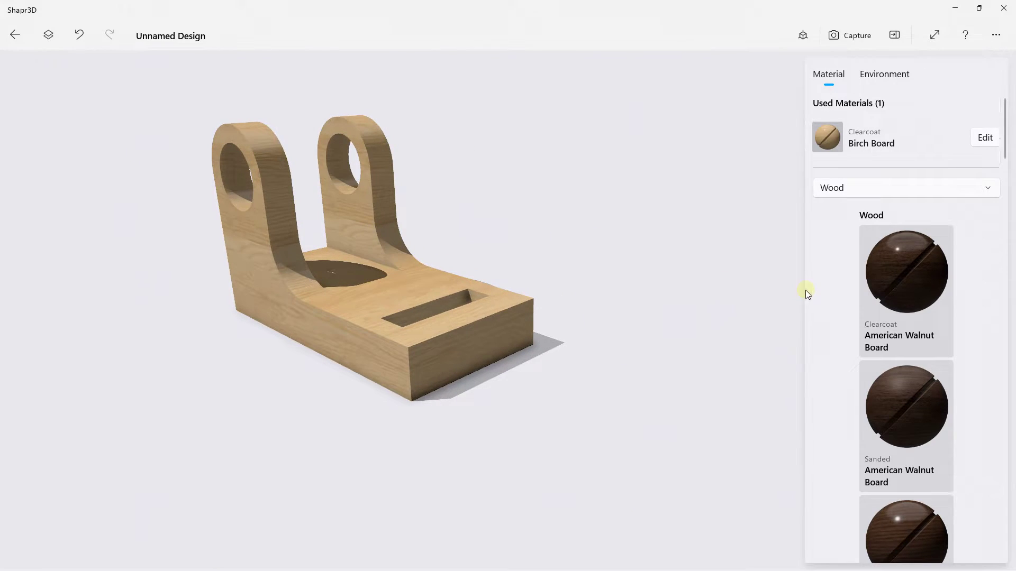
pyautogui.scroll(-10, 834, 312)
pyautogui.scroll(10, 834, 312)
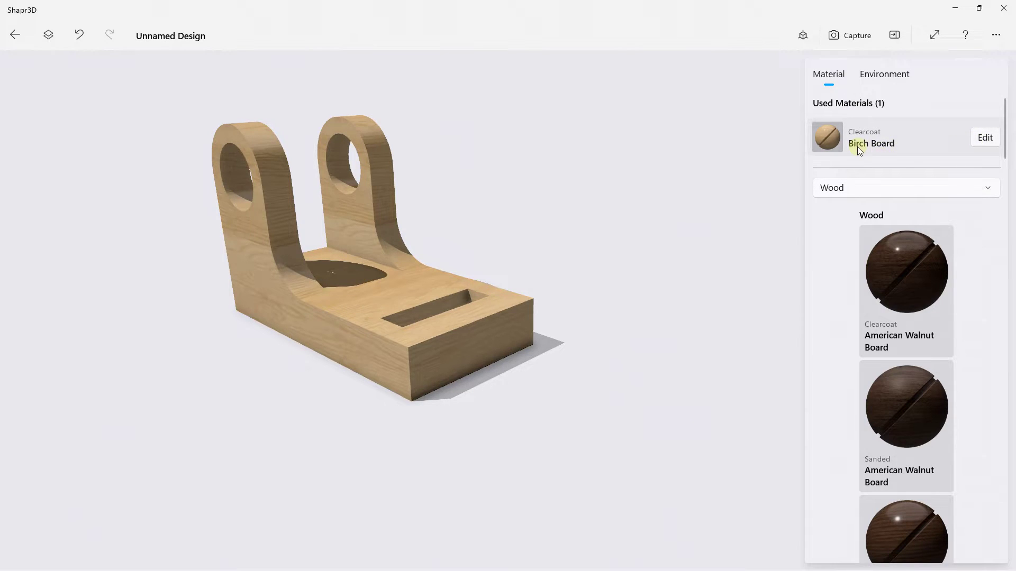
# Step: Filter the materials to Fabric and apply Standard Felt to the bracket
pyautogui.click(857, 189)
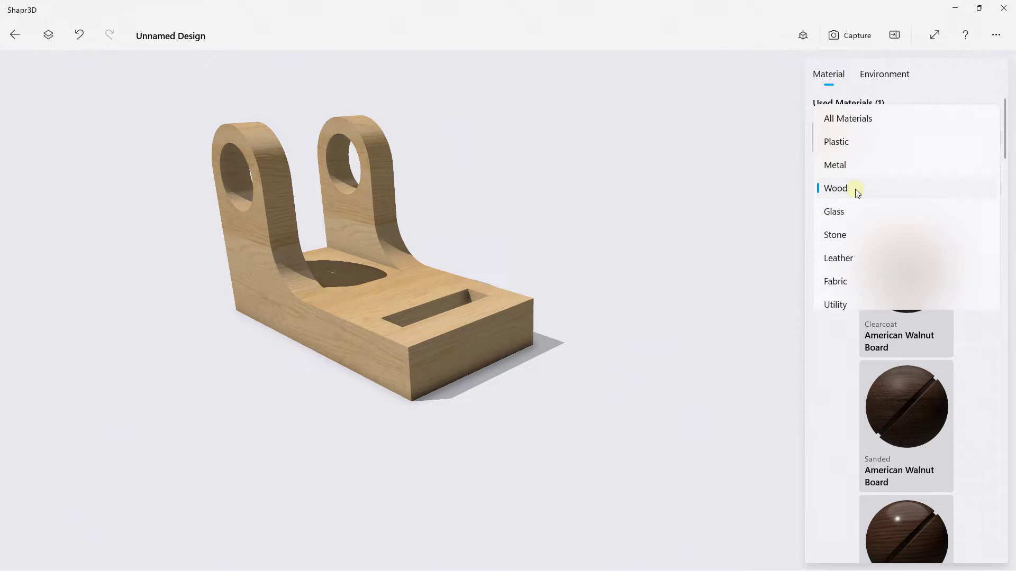
pyautogui.click(842, 281)
pyautogui.scroll(-3, 907, 275)
pyautogui.moveTo(909, 272); pyautogui.dragTo(388, 316)
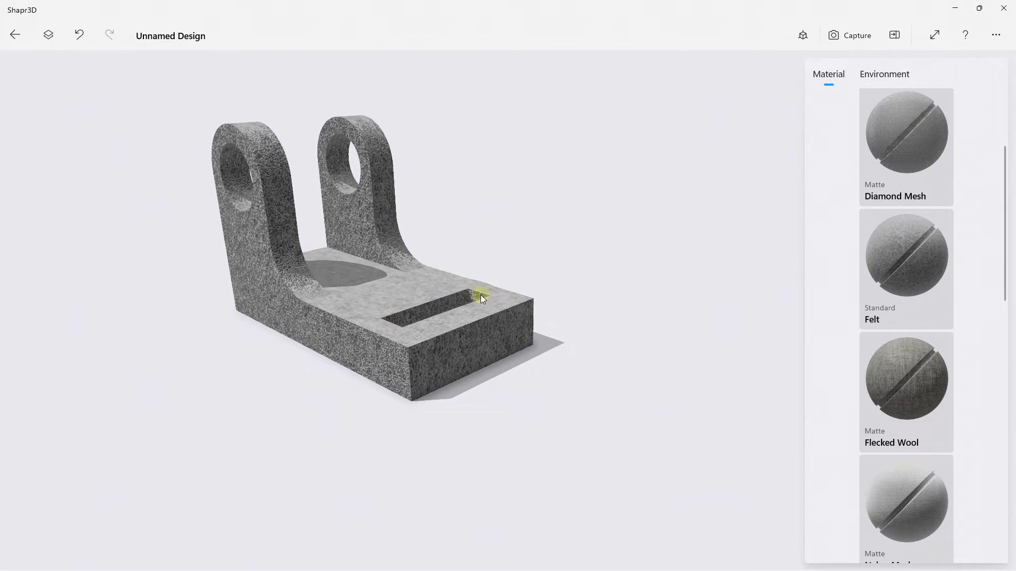
pyautogui.scroll(3, 889, 204)
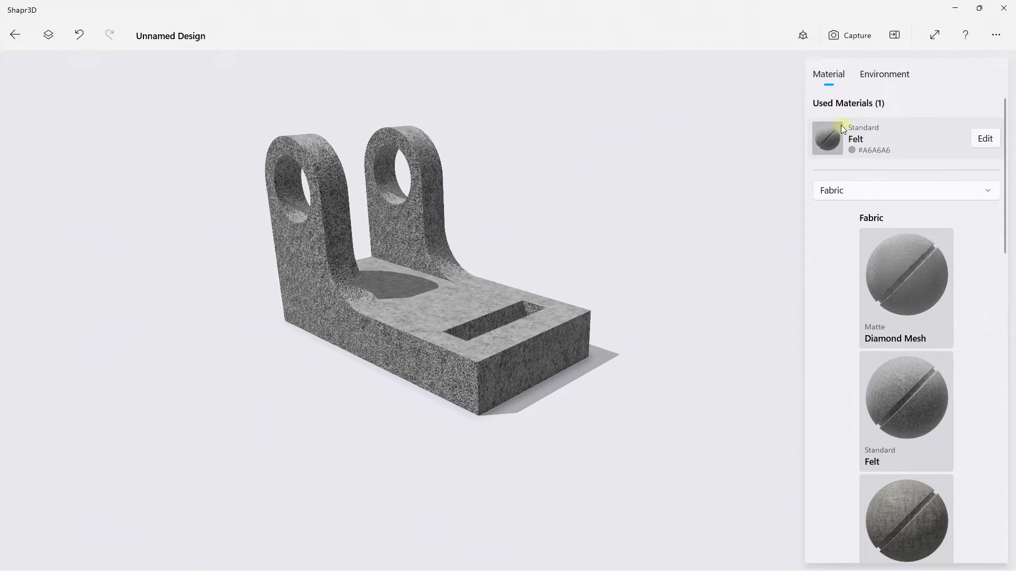
# Step: Filter the materials to Plastic and apply Matte Opaque Polypropylene to the bracket
pyautogui.click(831, 191)
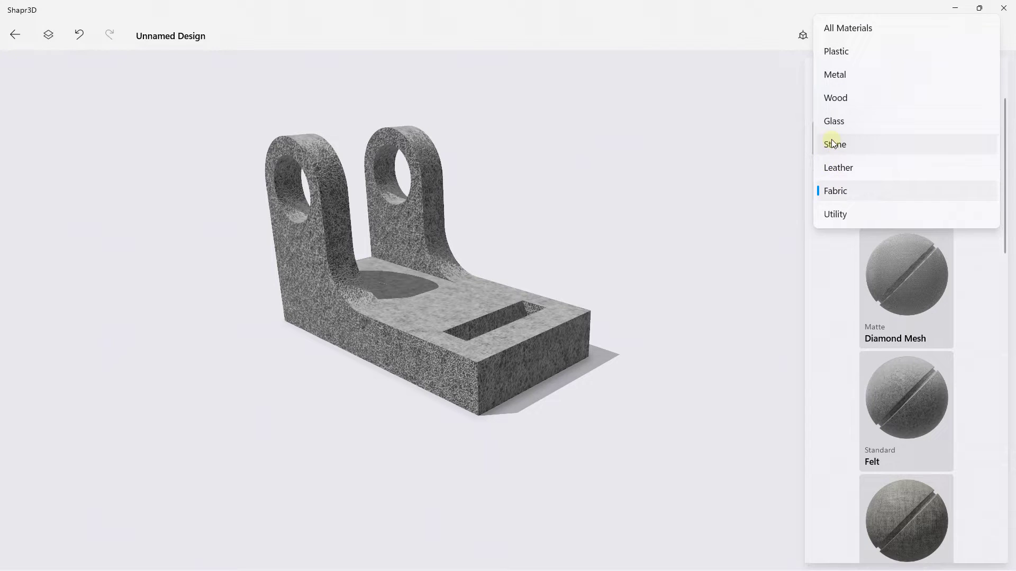
pyautogui.click(841, 51)
pyautogui.scroll(-15, 871, 263)
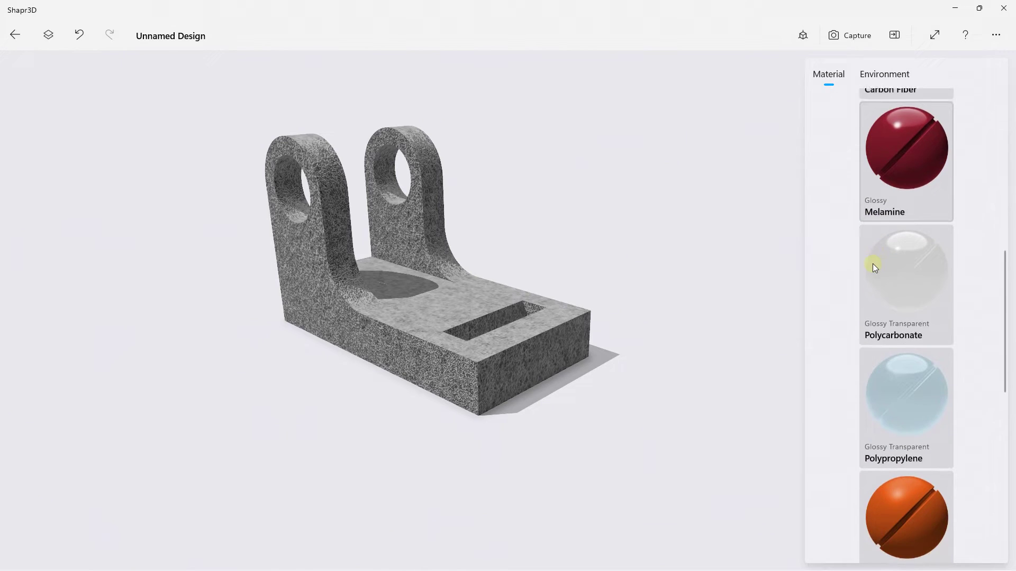
pyautogui.scroll(-3, 872, 265)
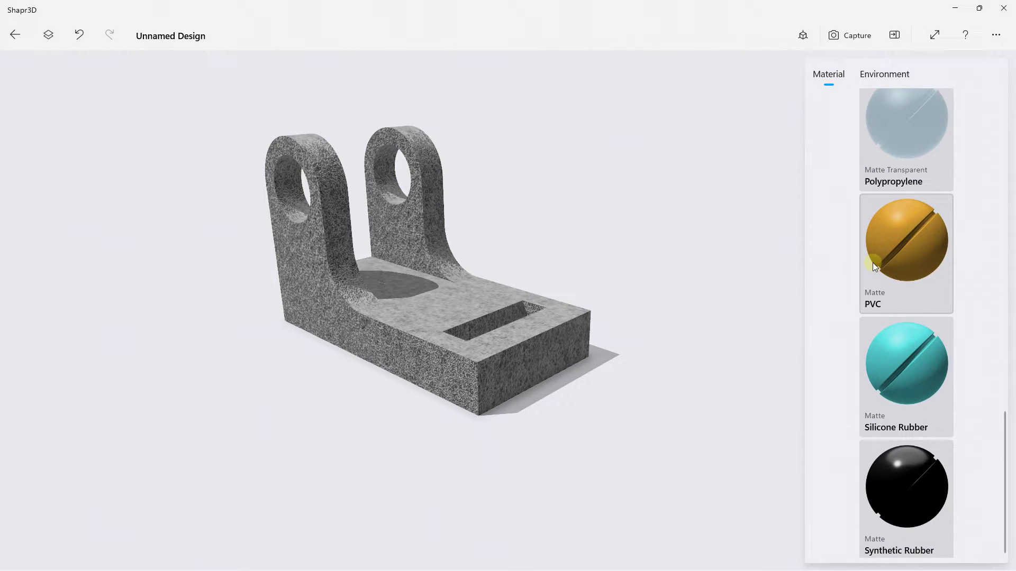
pyautogui.scroll(5, 878, 304)
pyautogui.scroll(4, 881, 299)
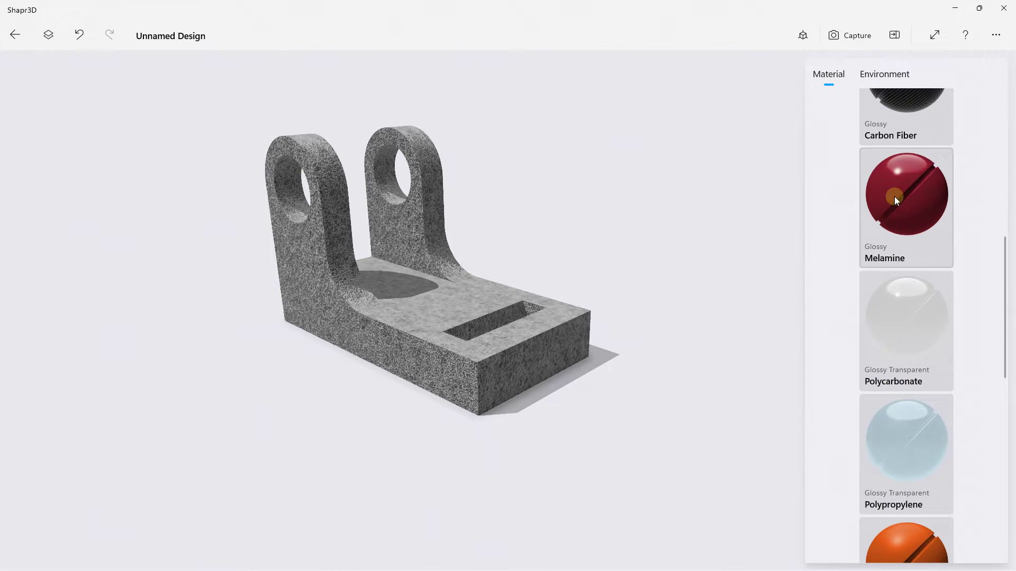
pyautogui.scroll(-2, 895, 215)
pyautogui.moveTo(903, 420); pyautogui.dragTo(422, 332)
pyautogui.moveTo(421, 332); pyautogui.dragTo(434, 293, button='right')
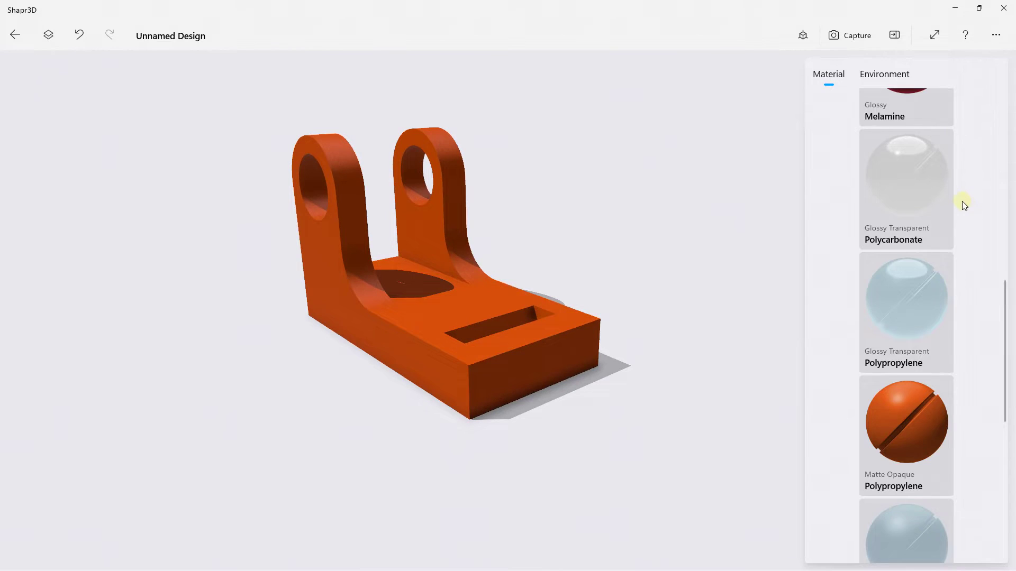
# Step: Edit the bracket's Polypropylene material, setting its texture scale to 1.59x and its color to brown #B56000
pyautogui.scroll(10, 958, 209)
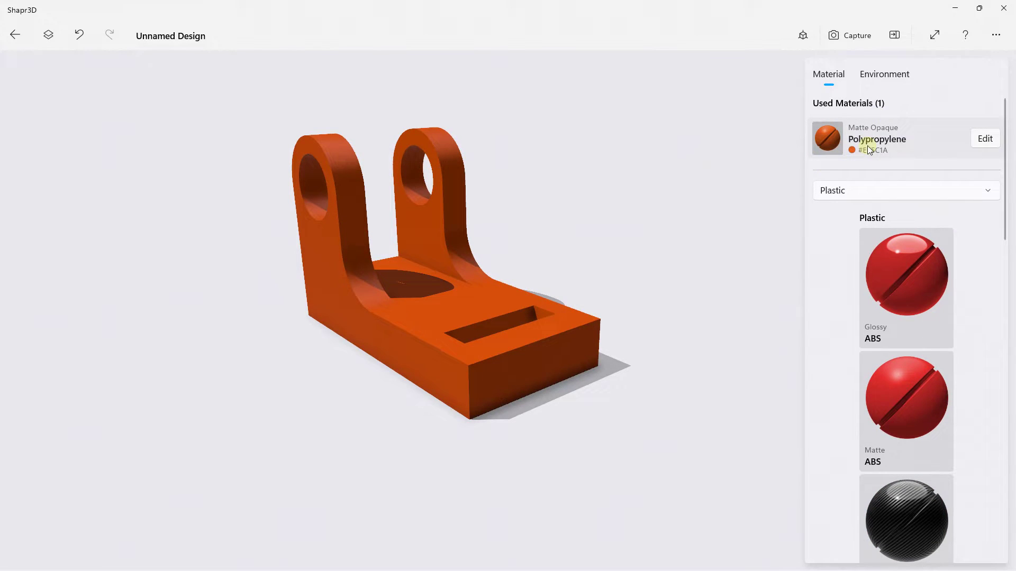
pyautogui.click(985, 139)
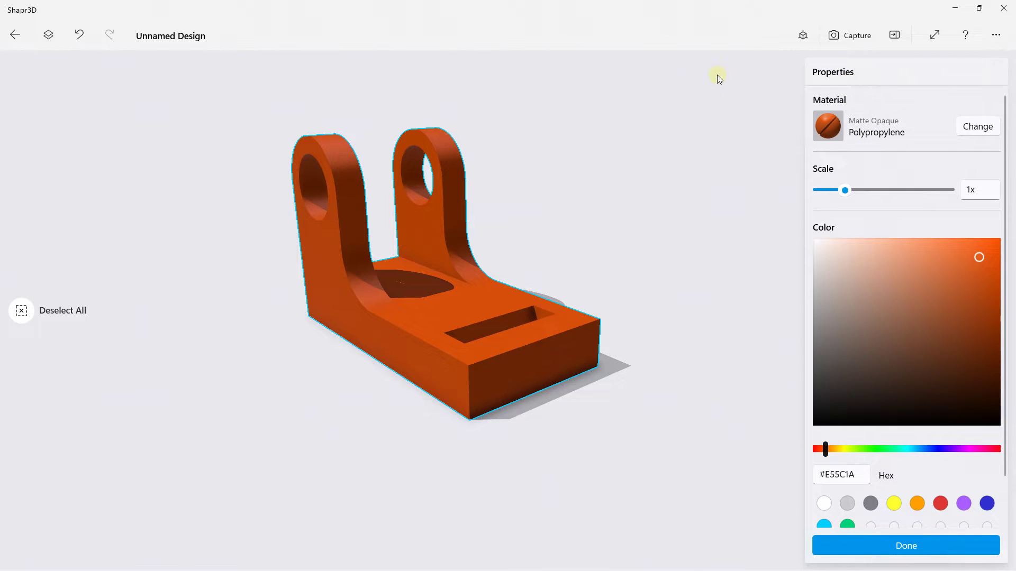
pyautogui.moveTo(846, 190); pyautogui.dragTo(867, 193)
pyautogui.scroll(-2, 868, 304)
pyautogui.moveTo(969, 217); pyautogui.dragTo(998, 209)
pyautogui.moveTo(826, 402)
pyautogui.mouseDown()
pyautogui.moveTo(922, 396)
pyautogui.moveTo(818, 403)
pyautogui.moveTo(831, 398)
pyautogui.mouseUp()
pyautogui.moveTo(956, 254); pyautogui.dragTo(1013, 248)
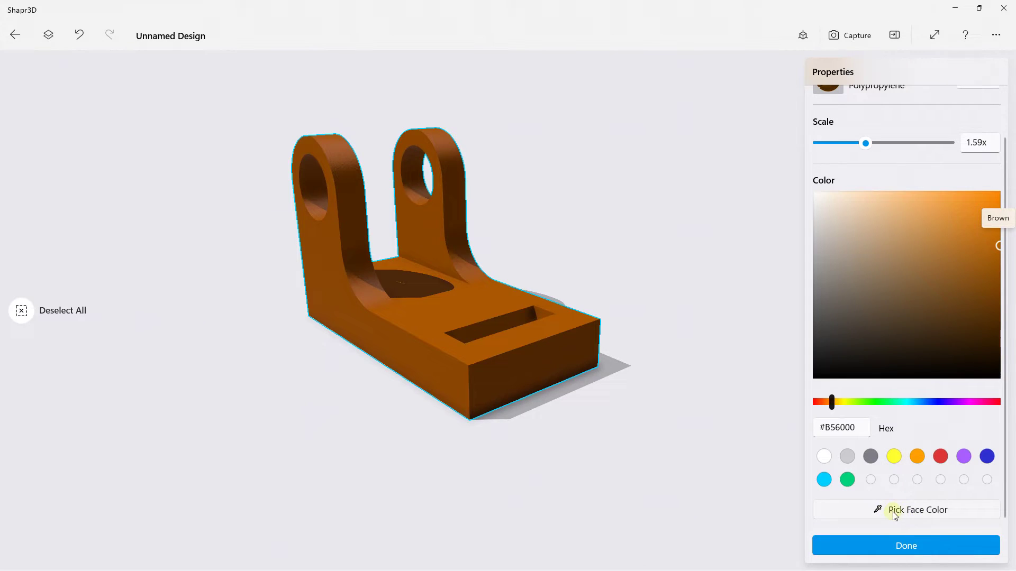
# Step: Turn on face color picking and set the material's texture scale to 1.76x
pyautogui.click(877, 505)
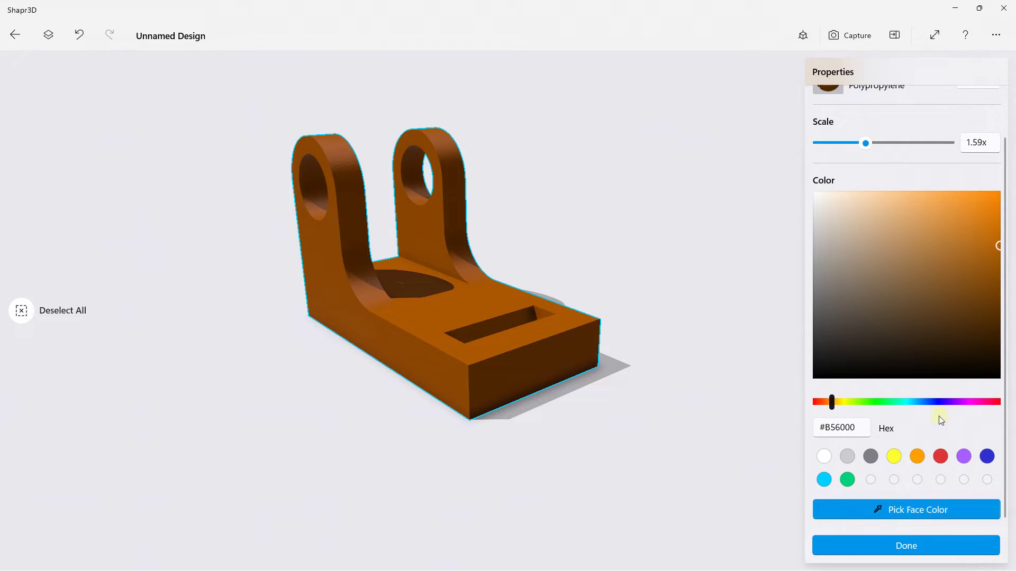
pyautogui.scroll(2, 936, 349)
pyautogui.moveTo(866, 190); pyautogui.dragTo(871, 189)
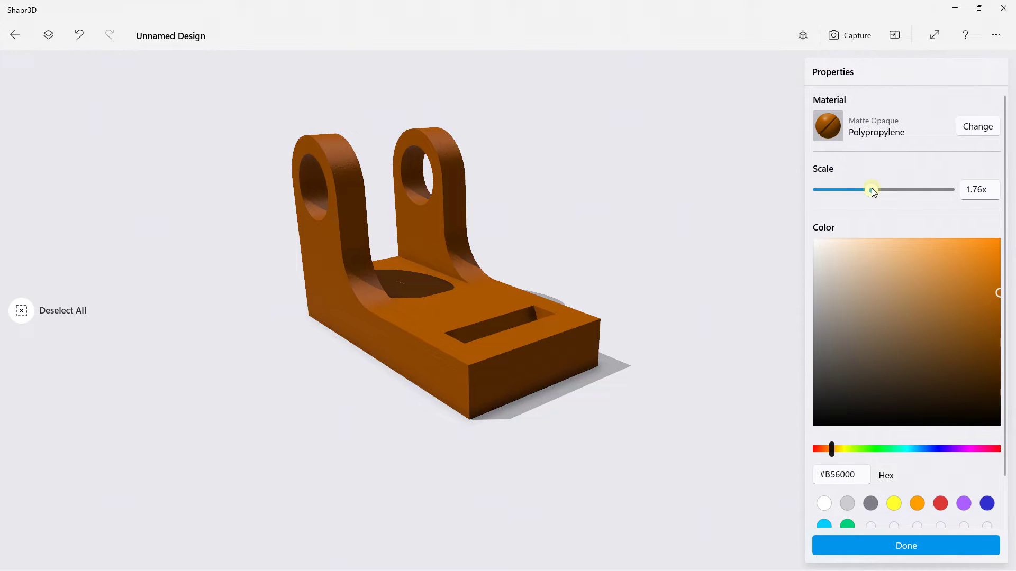
# Step: Try Glossy Carbon Fiber on the bracket and replace it with Glossy Melamine
pyautogui.click(976, 126)
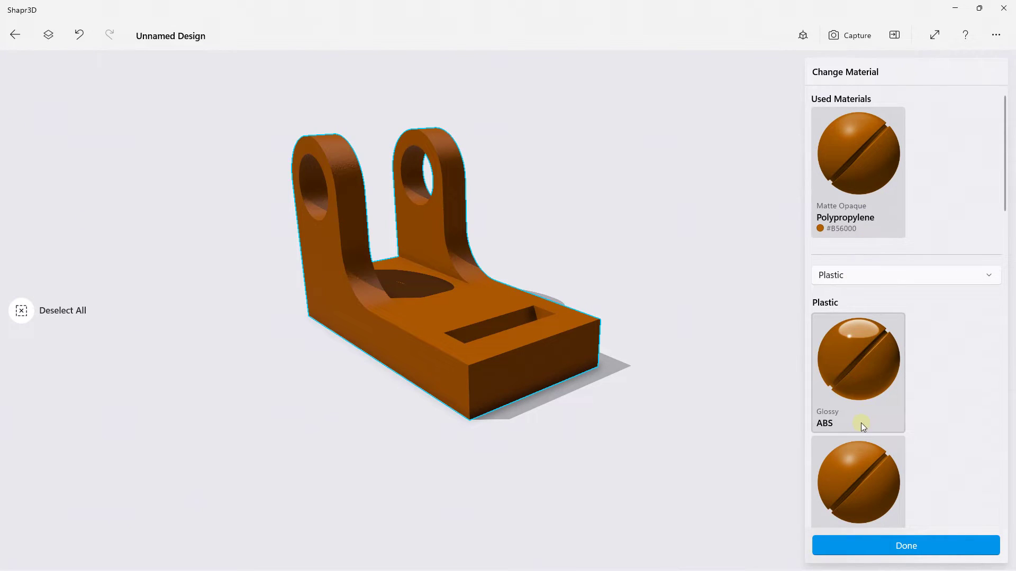
pyautogui.scroll(-5, 860, 415)
pyautogui.click(857, 377)
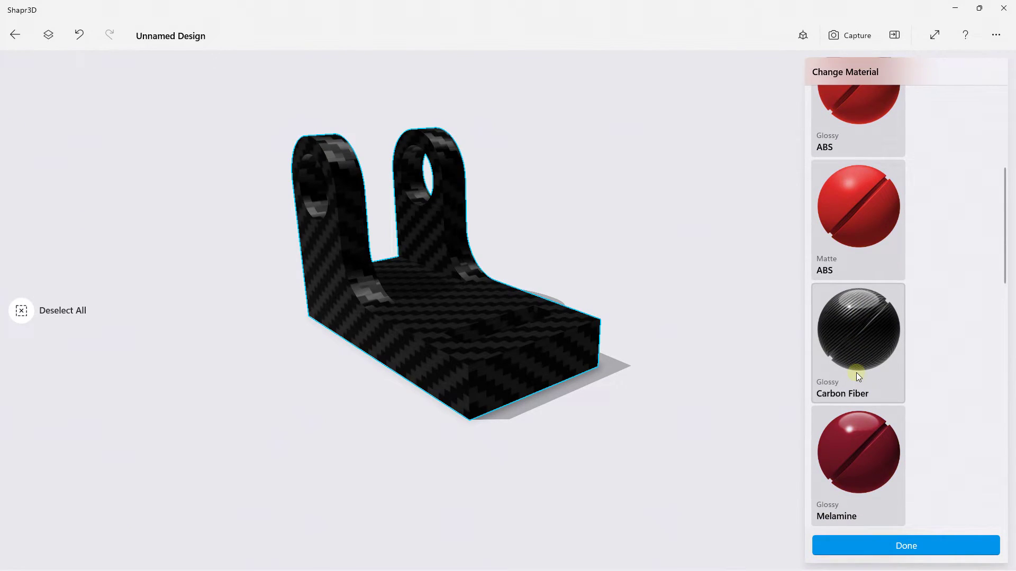
pyautogui.scroll(-1, 856, 373)
pyautogui.click(857, 385)
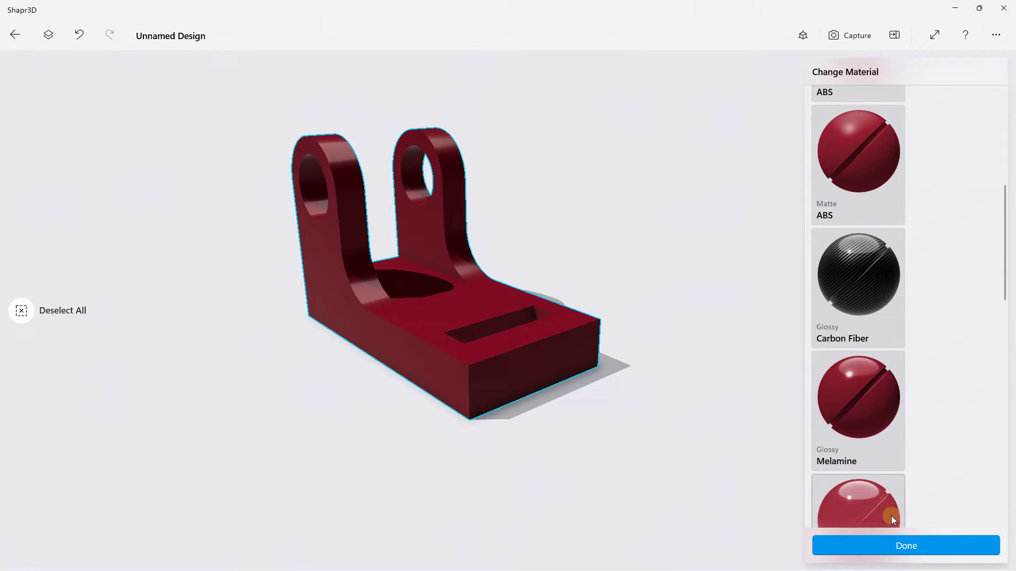
pyautogui.click(887, 541)
# Step: Examine the Melamine bracket from several angles along with its material properties
pyautogui.moveTo(673, 242); pyautogui.dragTo(698, 242, button='right')
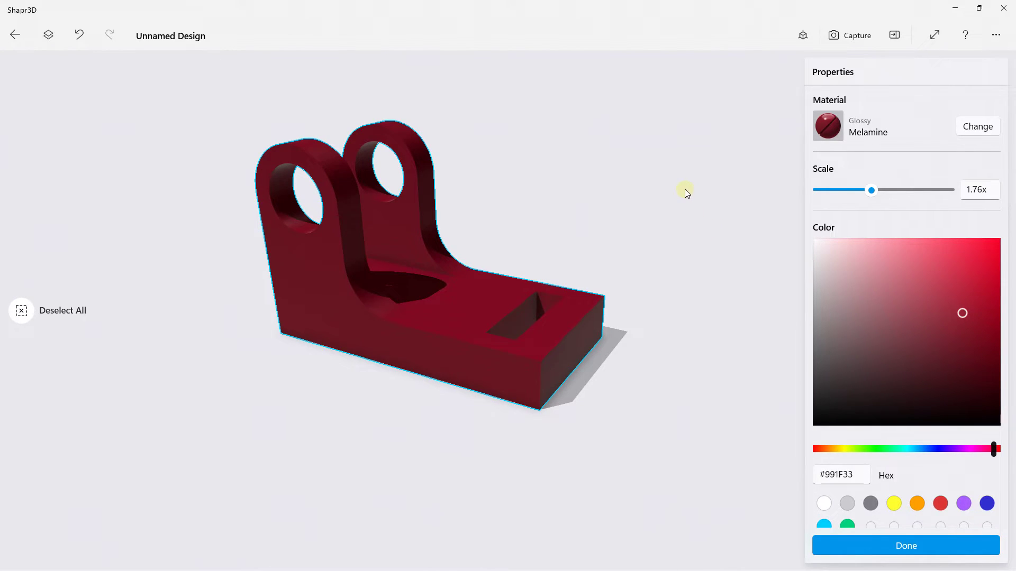
pyautogui.moveTo(685, 189); pyautogui.dragTo(664, 192, button='right')
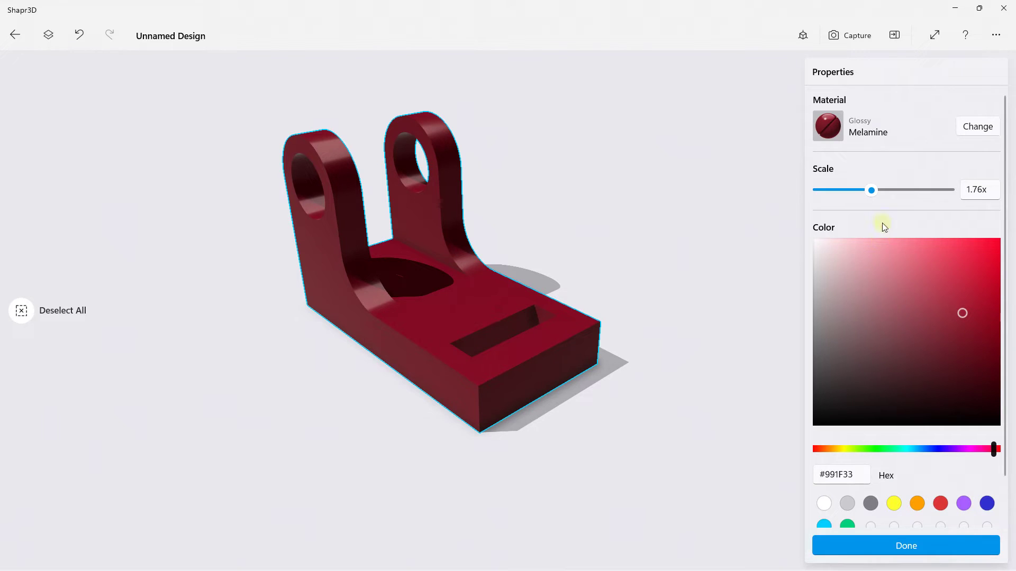
pyautogui.scroll(-1, 864, 170)
pyautogui.scroll(1, 858, 239)
pyautogui.moveTo(585, 175); pyautogui.dragTo(706, 170, button='right')
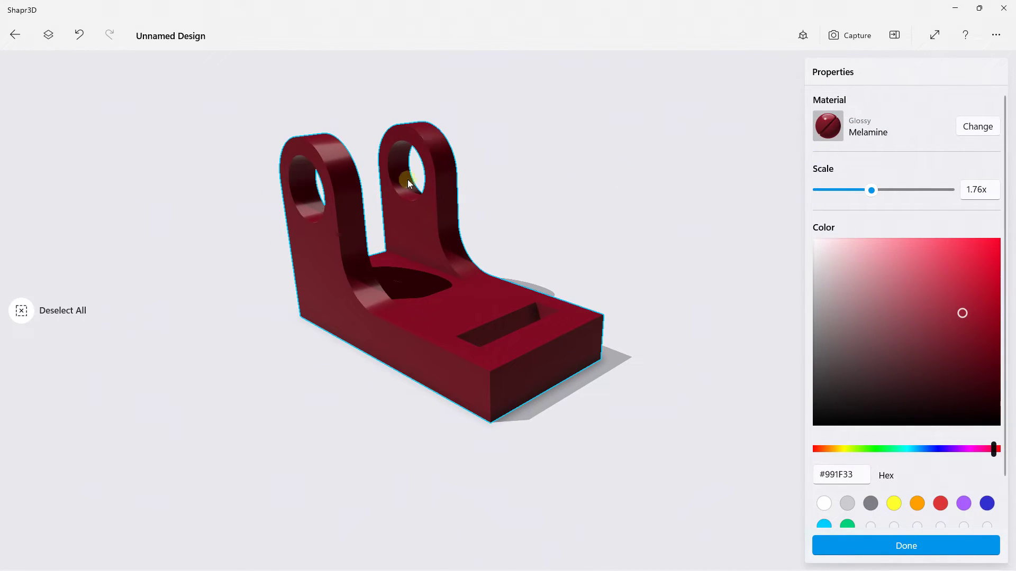
pyautogui.scroll(-1, 906, 286)
pyautogui.scroll(1, 905, 287)
# Step: Start changing the bracket's Melamine material and filter the replacement materials to Metal
pyautogui.click(969, 125)
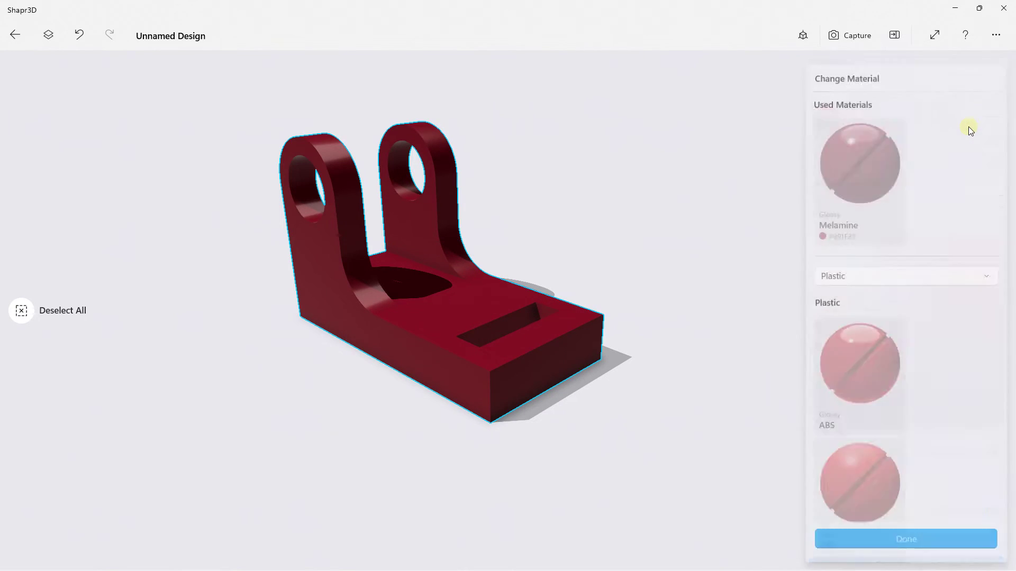
pyautogui.scroll(-2, 866, 262)
pyautogui.scroll(2, 866, 261)
pyautogui.click(868, 271)
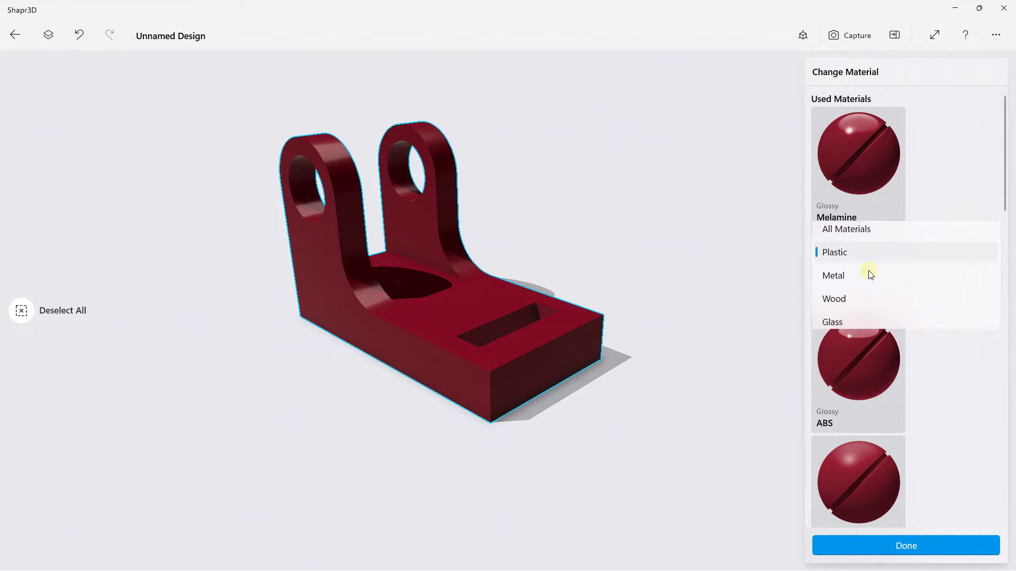
pyautogui.click(840, 279)
# Step: Apply Standard Chrome to the bracket from the metal materials
pyautogui.scroll(-8, 862, 351)
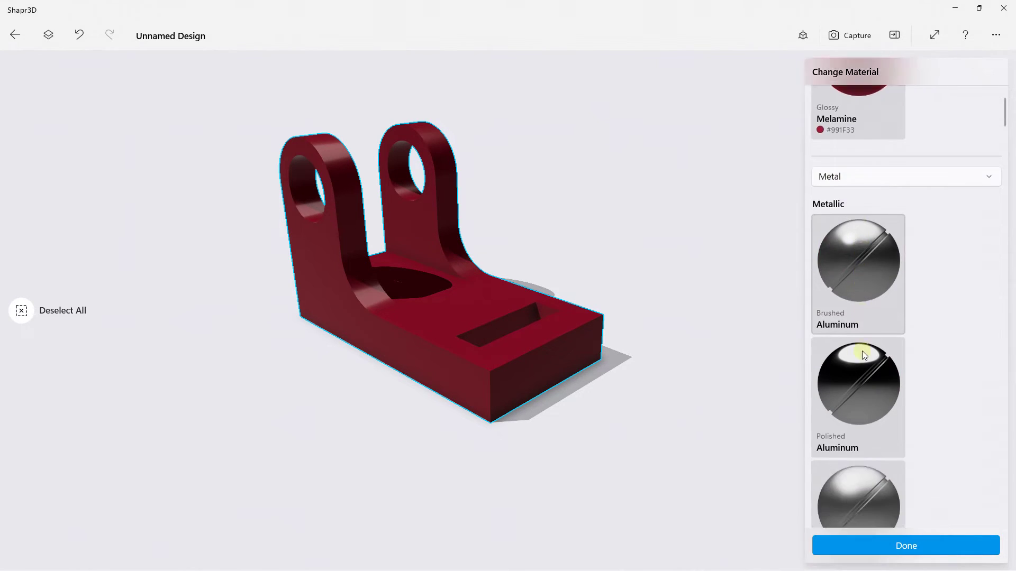
pyautogui.scroll(5, 862, 351)
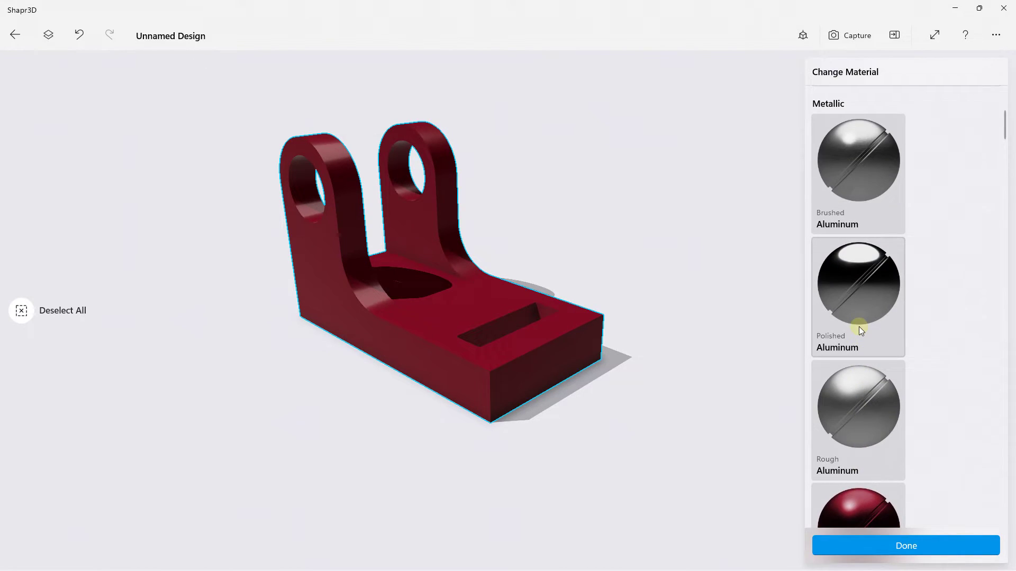
pyautogui.scroll(-8, 858, 326)
pyautogui.scroll(-3, 859, 326)
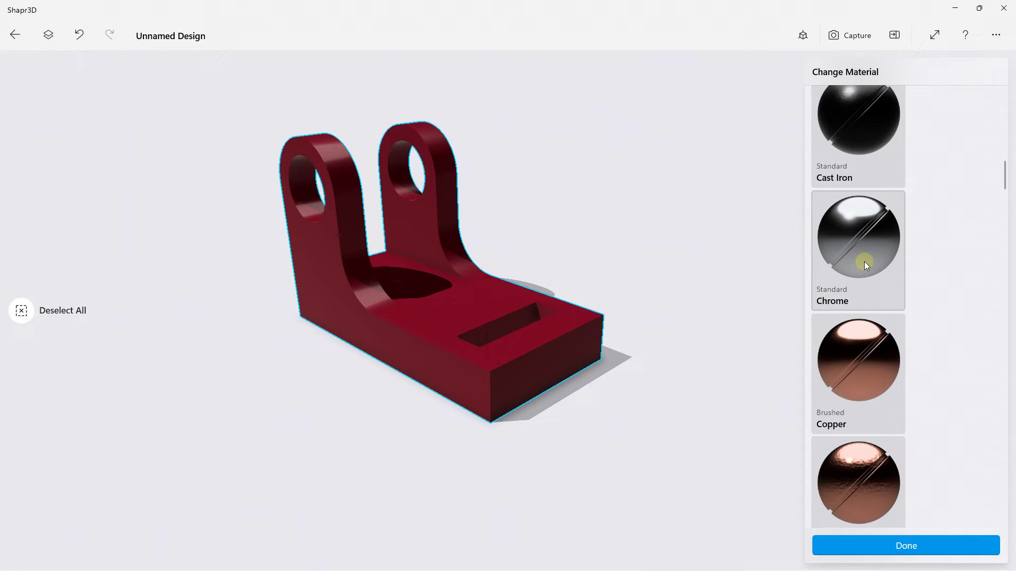
pyautogui.click(864, 246)
pyautogui.click(489, 314)
pyautogui.moveTo(510, 303); pyautogui.dragTo(897, 209, button='right')
pyautogui.click(871, 218)
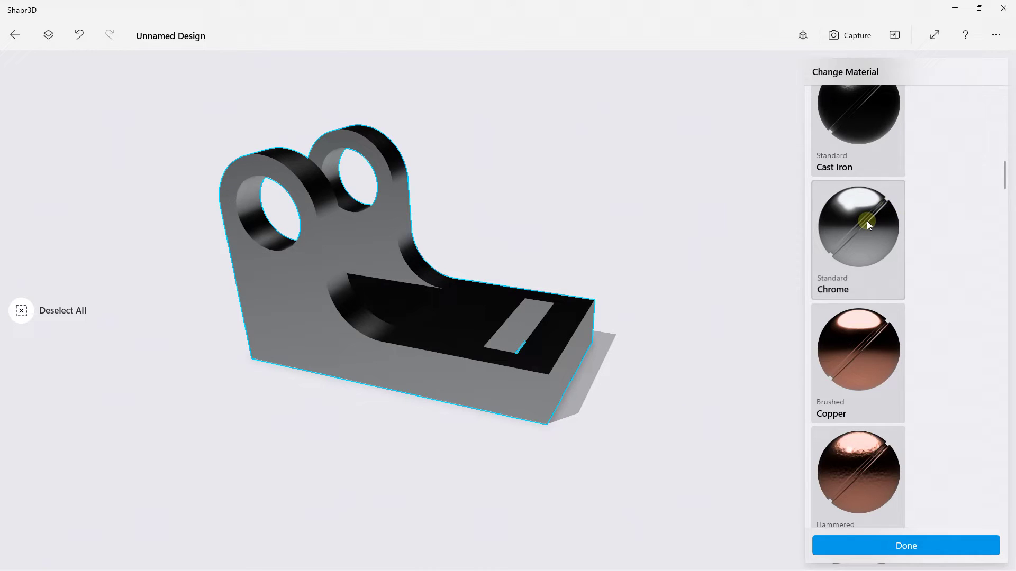
# Step: Examine the reflections on the Chrome bracket from another viewing angle
pyautogui.scroll(1, 874, 219)
pyautogui.scroll(2, 874, 219)
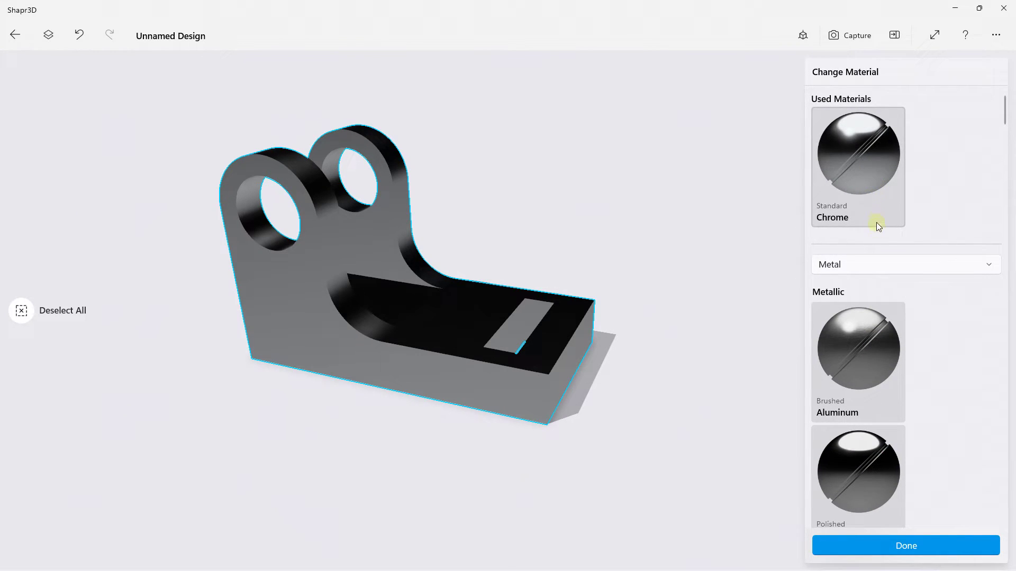
pyautogui.scroll(-2, 906, 162)
pyautogui.scroll(2, 904, 162)
pyautogui.moveTo(653, 239); pyautogui.dragTo(822, 176, button='right')
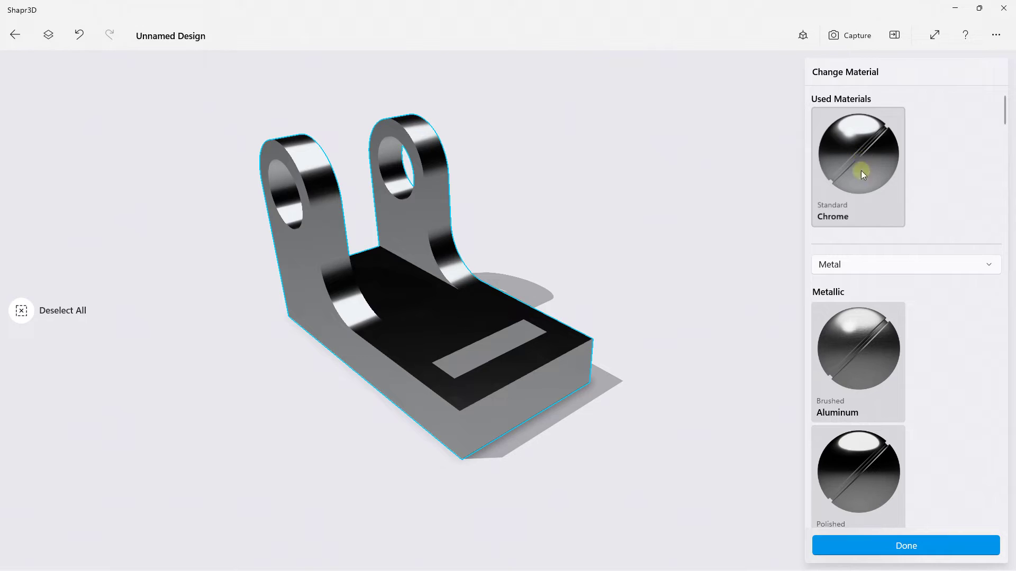
# Step: Try Polished Aluminum on the bracket, and replace it with Rough Aluminum from the metal materials
pyautogui.scroll(-4, 865, 297)
pyautogui.moveTo(856, 289); pyautogui.dragTo(472, 289)
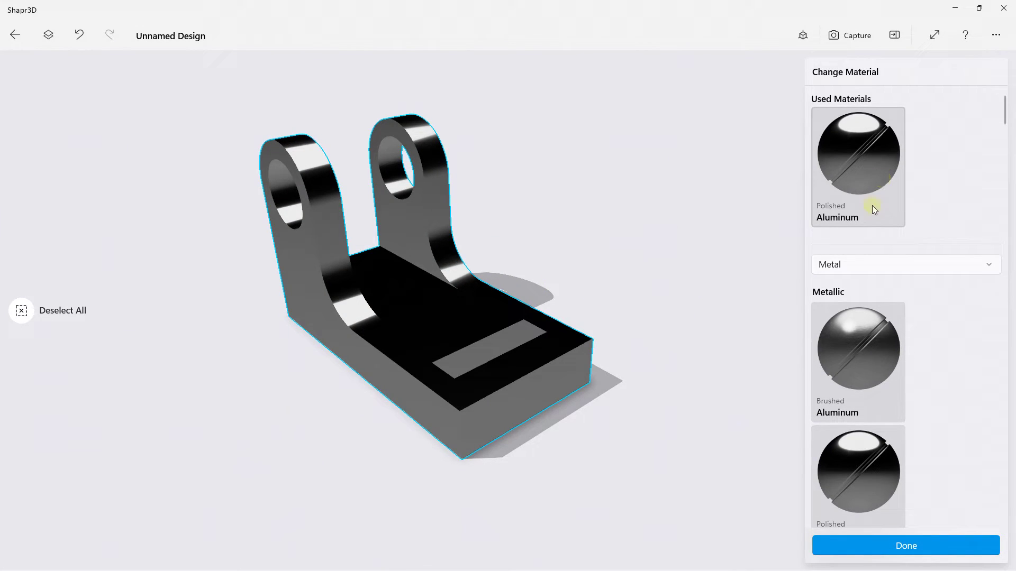
pyautogui.scroll(-6, 854, 323)
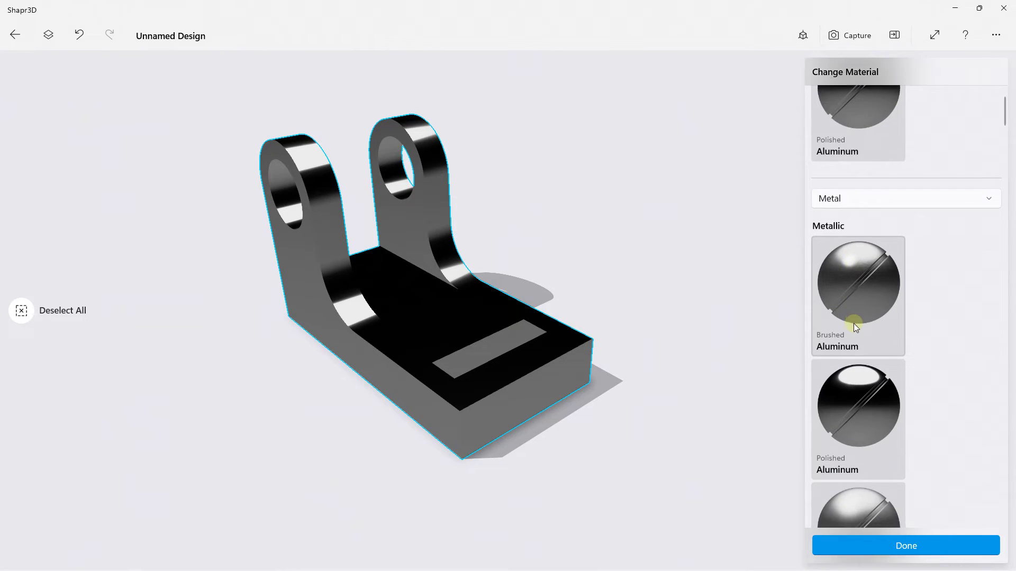
pyautogui.scroll(1, 855, 286)
pyautogui.moveTo(858, 244); pyautogui.dragTo(466, 314)
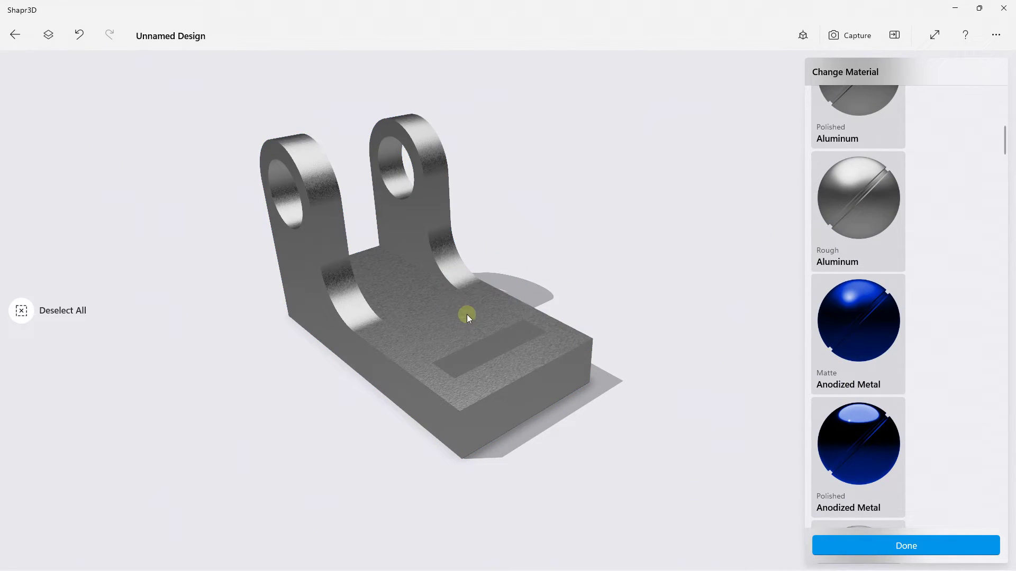
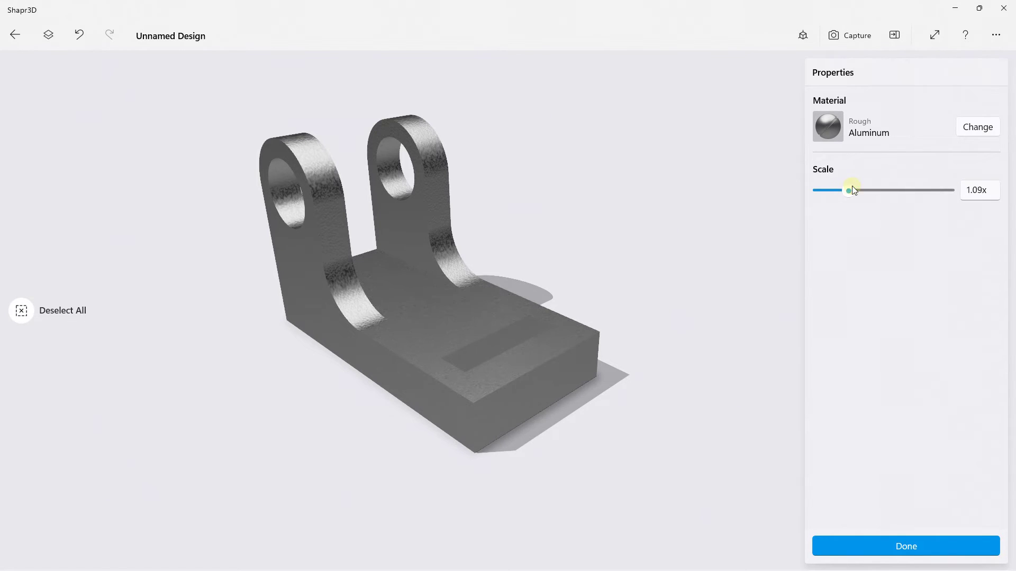
# Step: Set the Rough Aluminum texture scale on the base's top face to 3.92x
pyautogui.scroll(-2, 371, 312)
pyautogui.scroll(1, 370, 312)
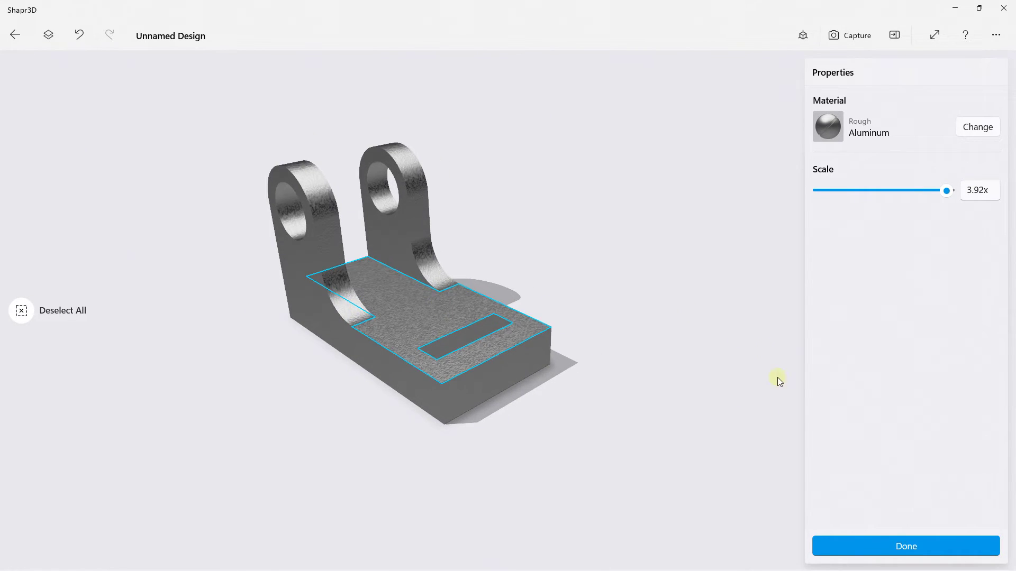
pyautogui.click(864, 541)
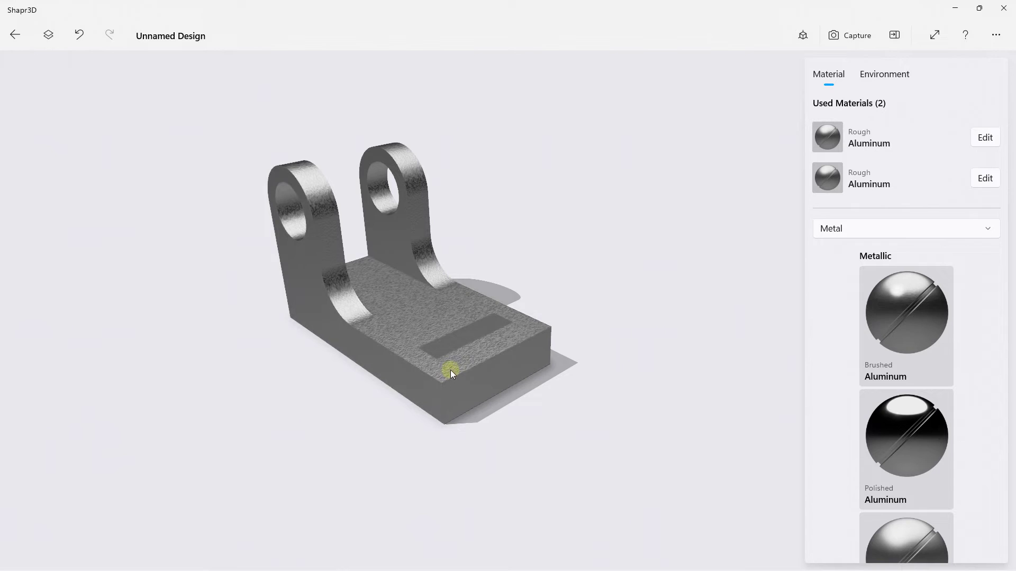
# Step: Change the material of the base's slotted top face to Matte Anodized Metal
pyautogui.click(405, 316)
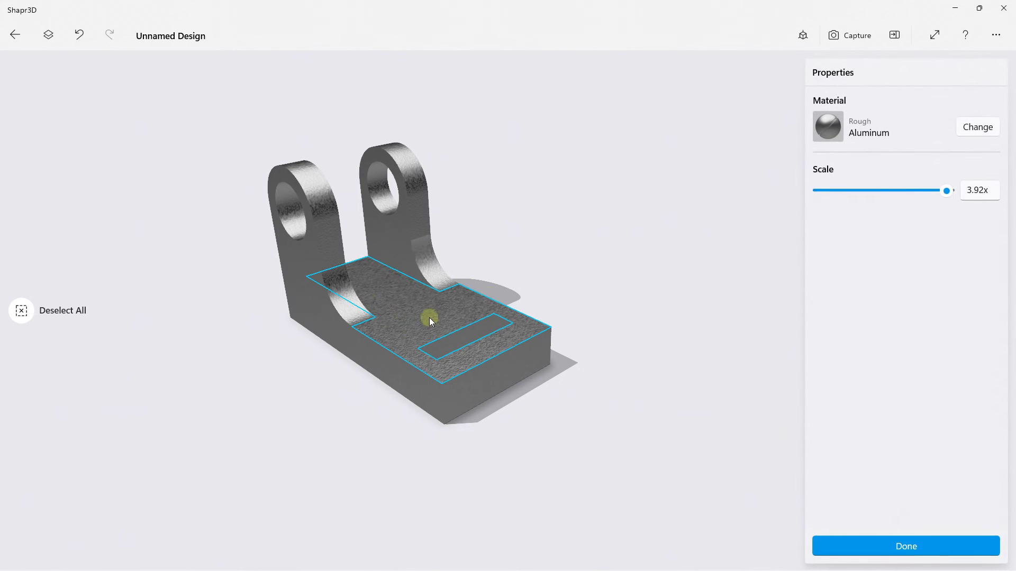
pyautogui.click(983, 127)
pyautogui.scroll(-5, 859, 272)
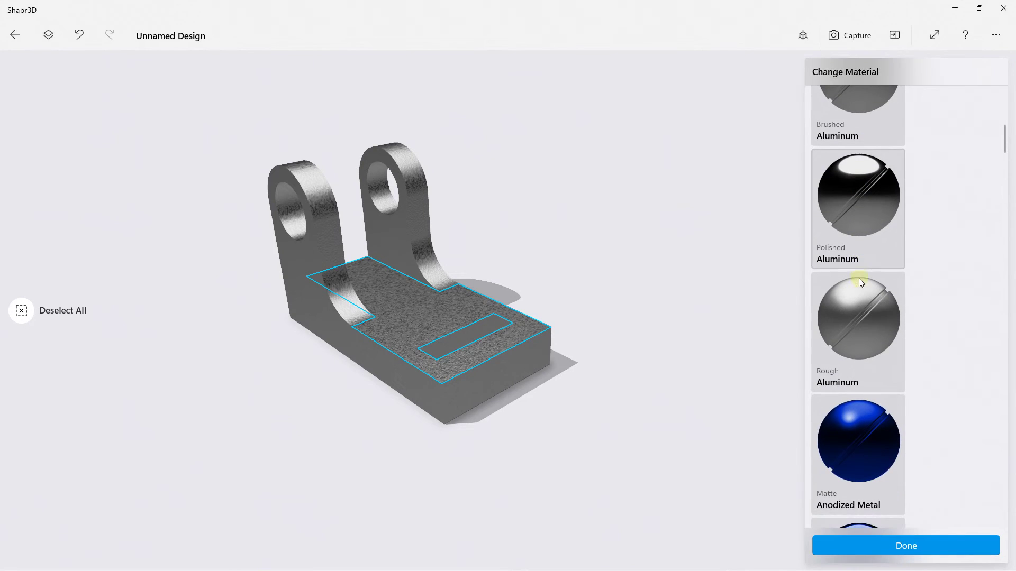
pyautogui.click(862, 429)
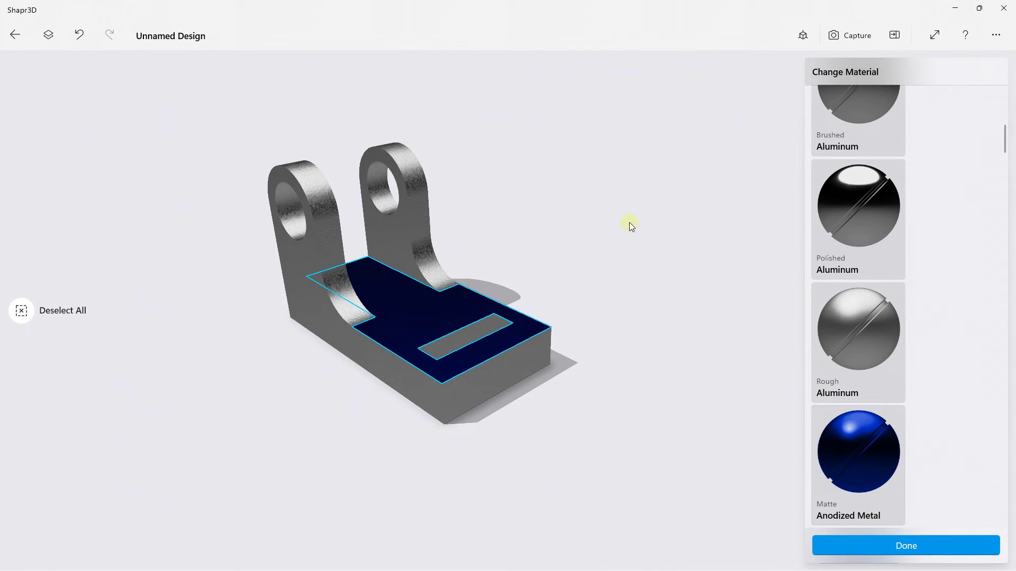
pyautogui.click(607, 208)
pyautogui.moveTo(393, 313)
pyautogui.mouseDown(button='right')
pyautogui.moveTo(408, 267)
pyautogui.moveTo(395, 308)
pyautogui.mouseUp(button='right')
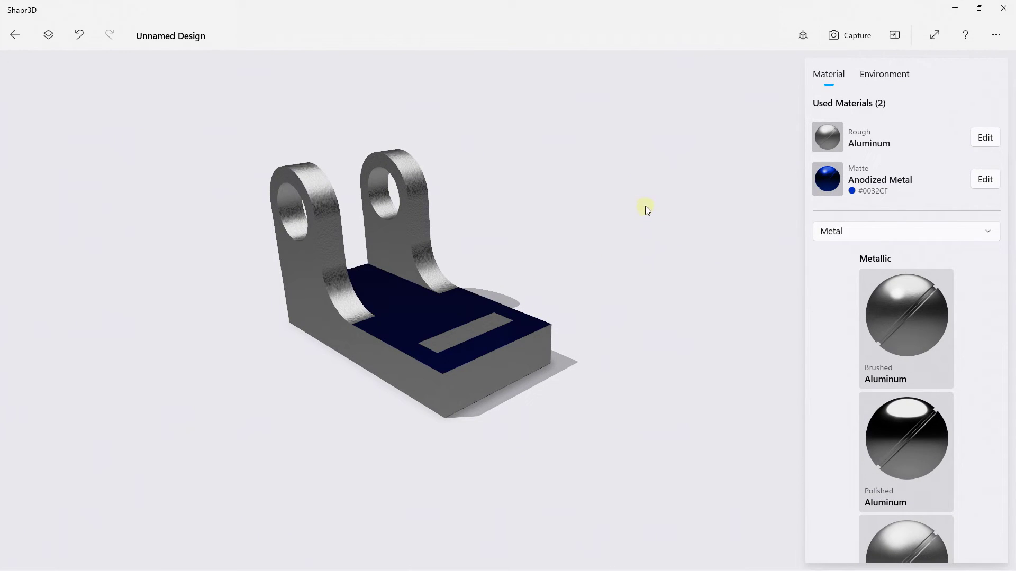
# Step: Apply Matte Anodized Metal to the bracket's long outer side face, including the near lug's flat side
pyautogui.scroll(-3, 935, 233)
pyautogui.scroll(3, 936, 233)
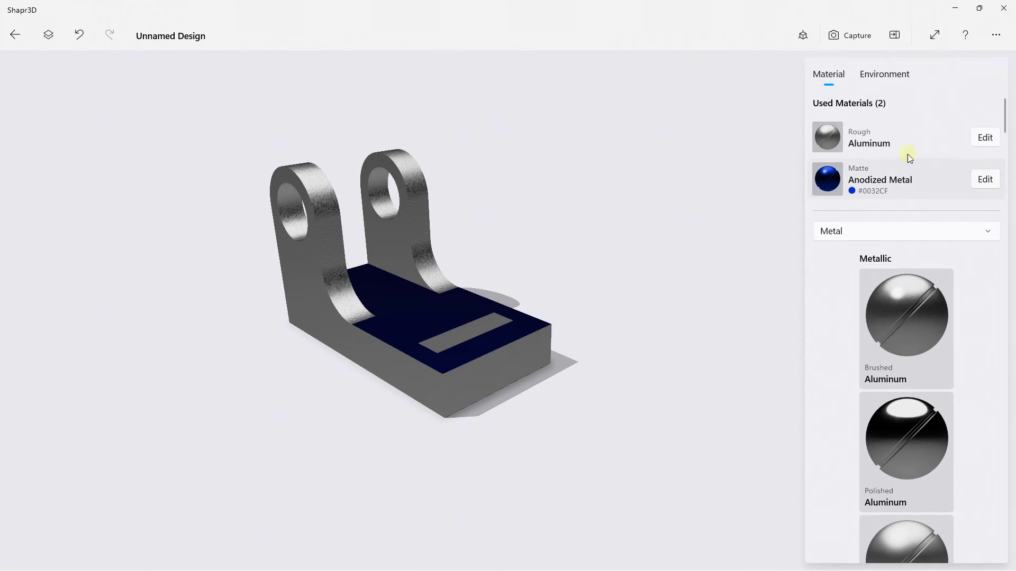
pyautogui.scroll(-1, 860, 158)
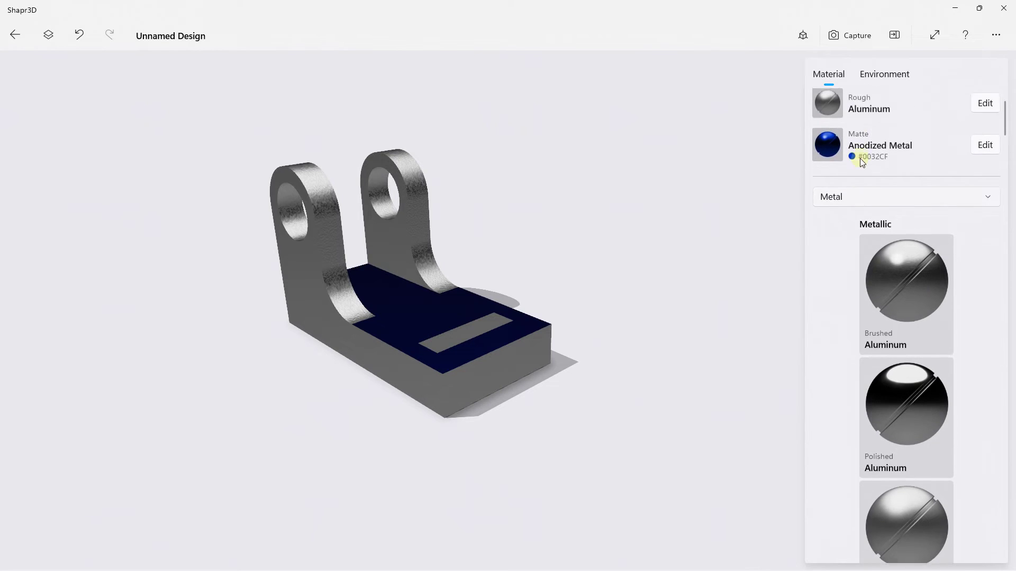
pyautogui.scroll(1, 860, 158)
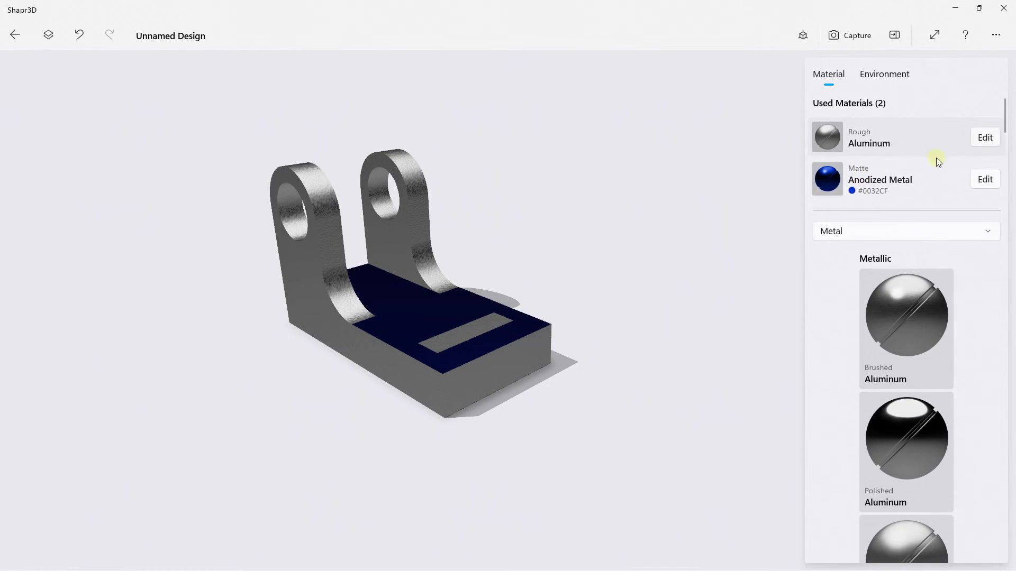
pyautogui.click(313, 269)
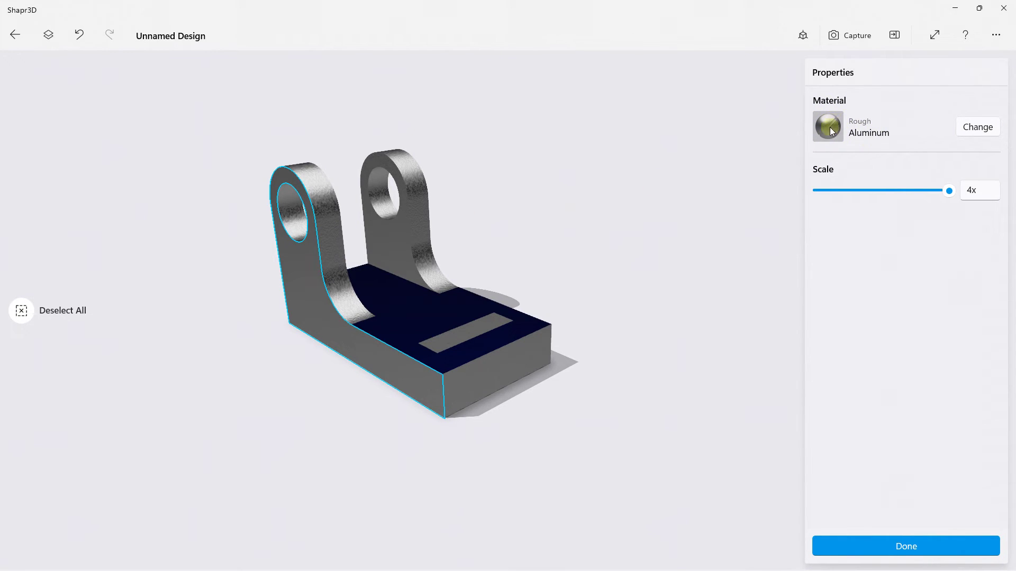
pyautogui.click(978, 127)
pyautogui.scroll(-5, 849, 330)
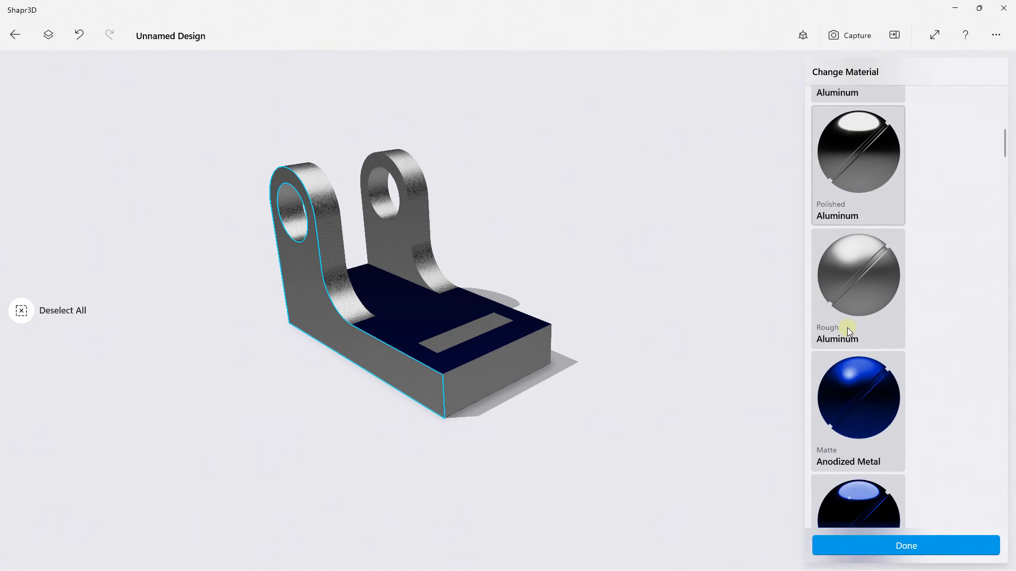
pyautogui.click(846, 380)
pyautogui.click(563, 156)
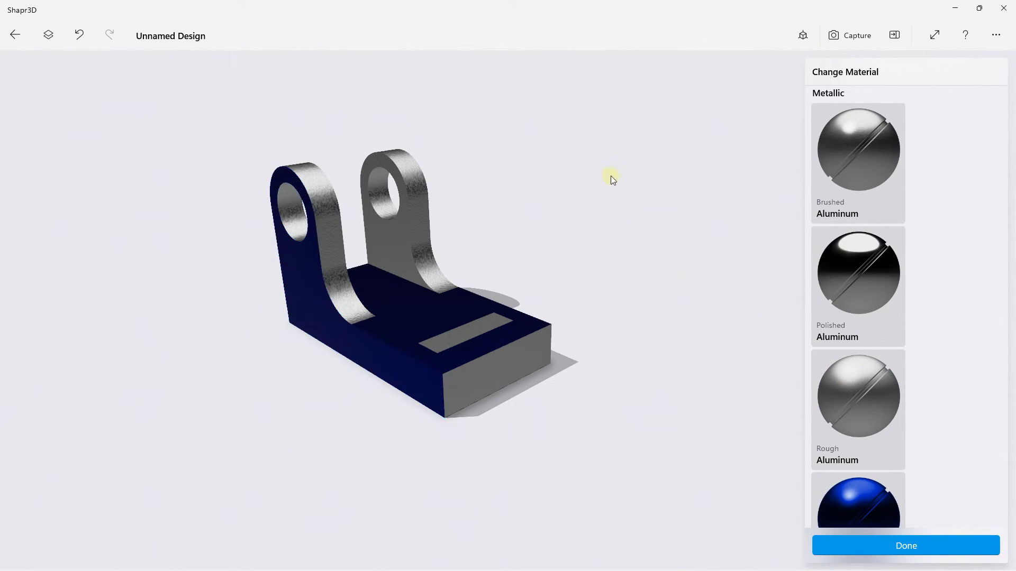
# Step: Apply the already used Matte Anodized Metal to the base's end face beside the slot
pyautogui.scroll(-2, 873, 165)
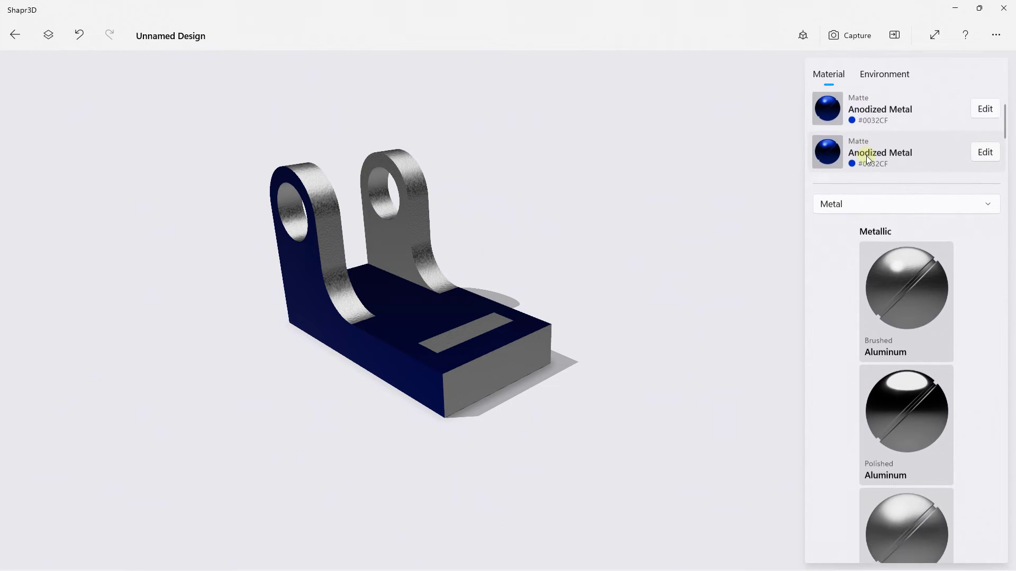
pyautogui.scroll(2, 893, 151)
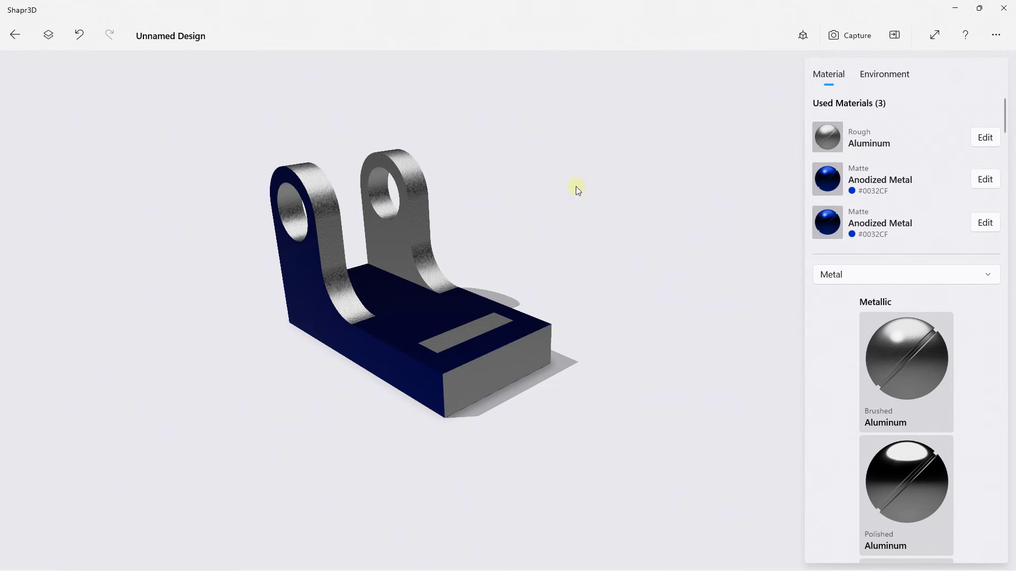
pyautogui.moveTo(488, 215)
pyautogui.mouseDown(button='right')
pyautogui.moveTo(510, 195)
pyautogui.moveTo(495, 164)
pyautogui.moveTo(483, 206)
pyautogui.mouseUp(button='right')
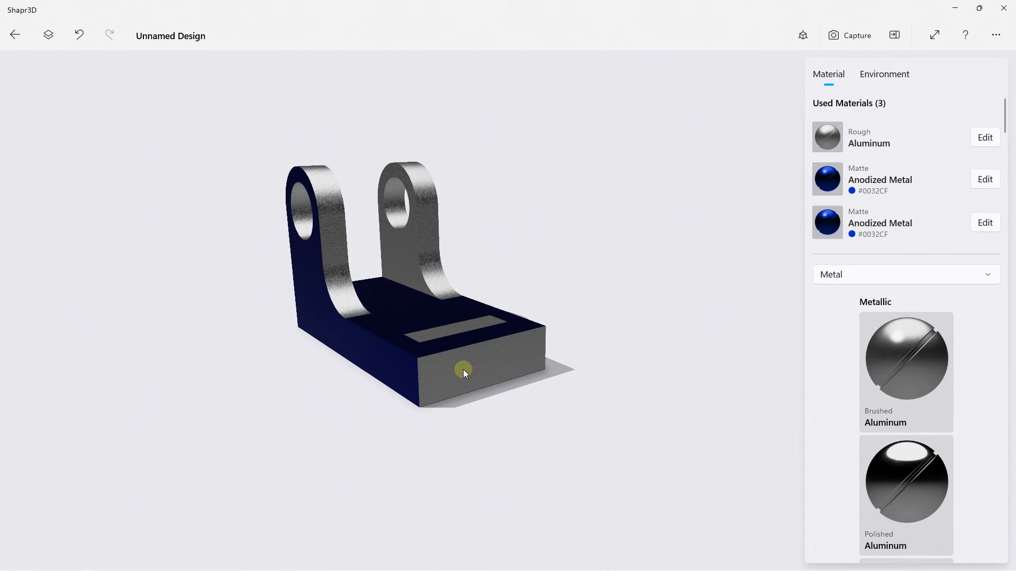
pyautogui.moveTo(463, 370); pyautogui.dragTo(828, 246)
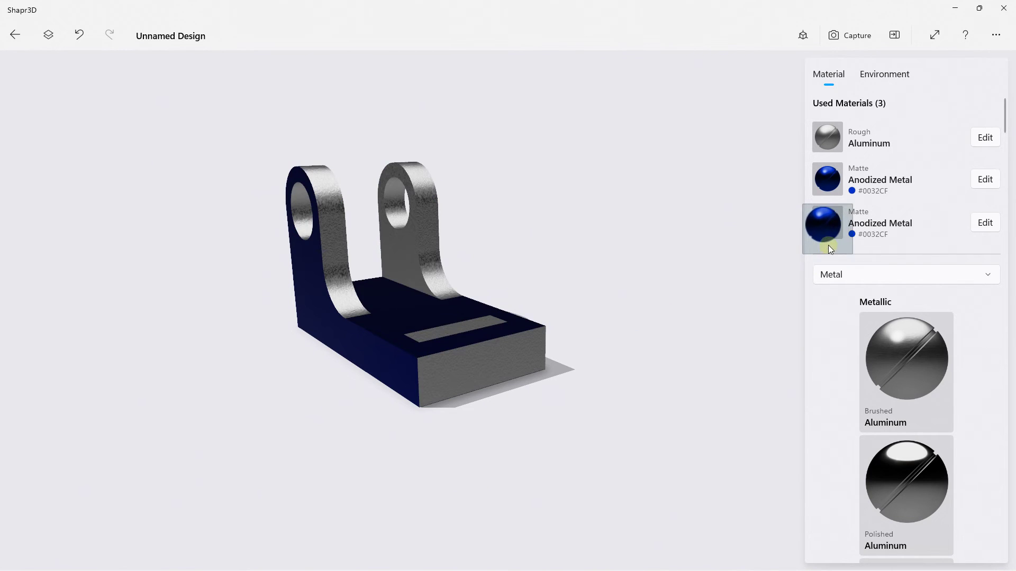
pyautogui.click(477, 368)
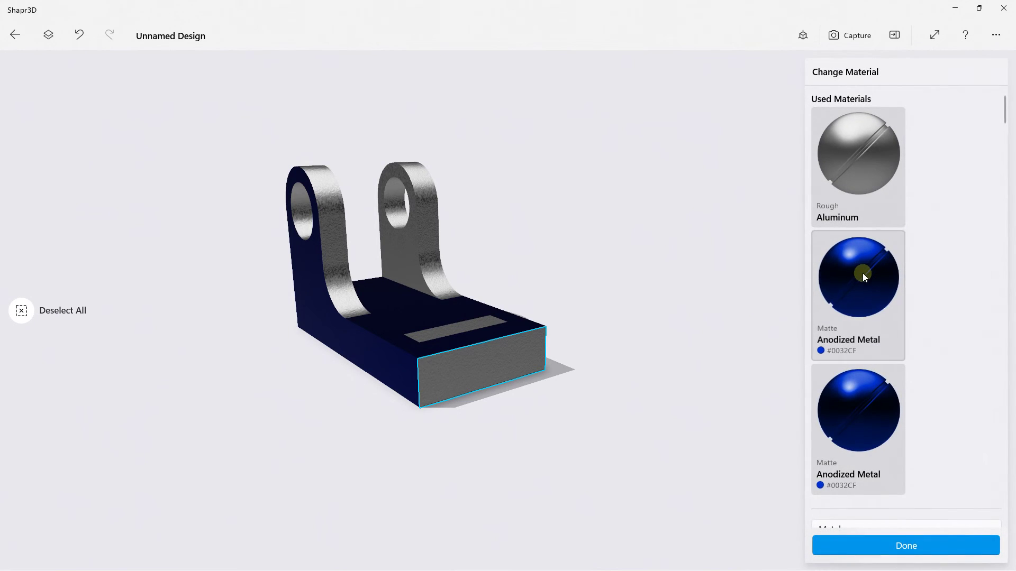
pyautogui.click(862, 273)
pyautogui.click(650, 254)
pyautogui.moveTo(613, 281); pyautogui.dragTo(445, 131, button='right')
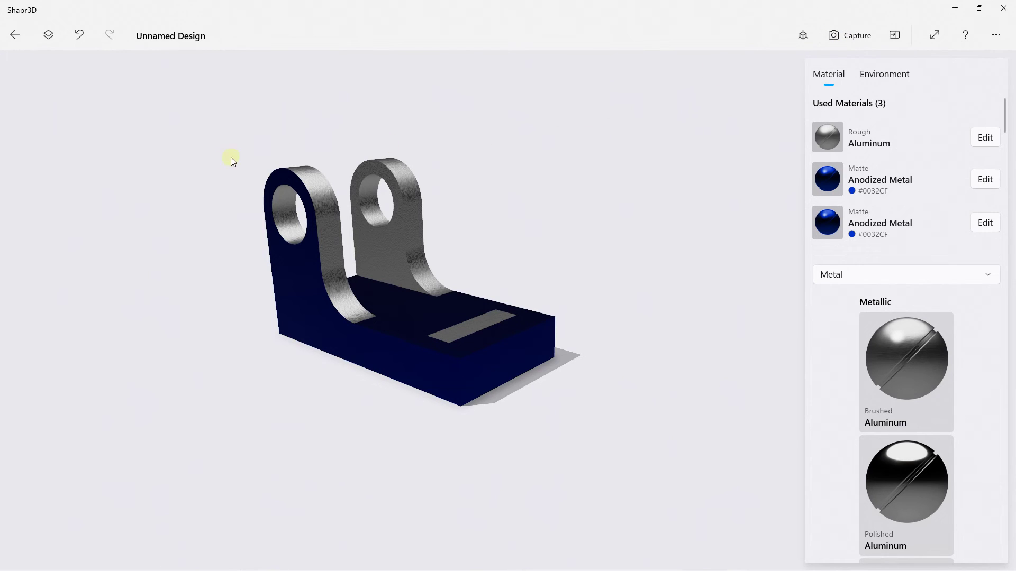
# Step: Leave Visualization for the modeling workspace and view the bracket from several angles
pyautogui.click(13, 35)
pyautogui.moveTo(300, 197)
pyautogui.mouseDown(button='right')
pyautogui.moveTo(290, 163)
pyautogui.moveTo(295, 204)
pyautogui.moveTo(309, 207)
pyautogui.moveTo(299, 204)
pyautogui.mouseUp(button='right')
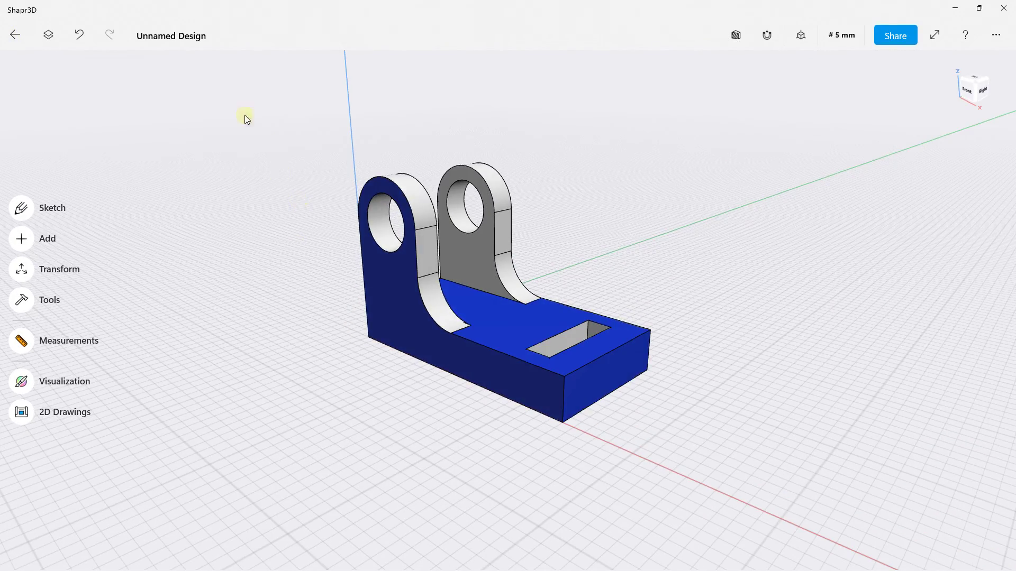
pyautogui.moveTo(244, 153); pyautogui.dragTo(216, 140, button='right')
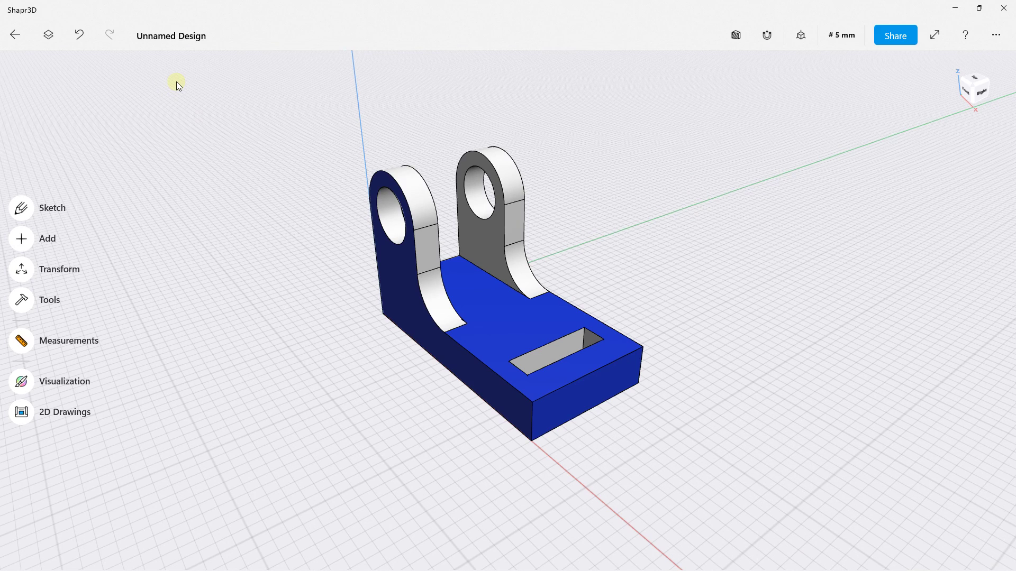
pyautogui.moveTo(245, 145); pyautogui.dragTo(264, 131, button='right')
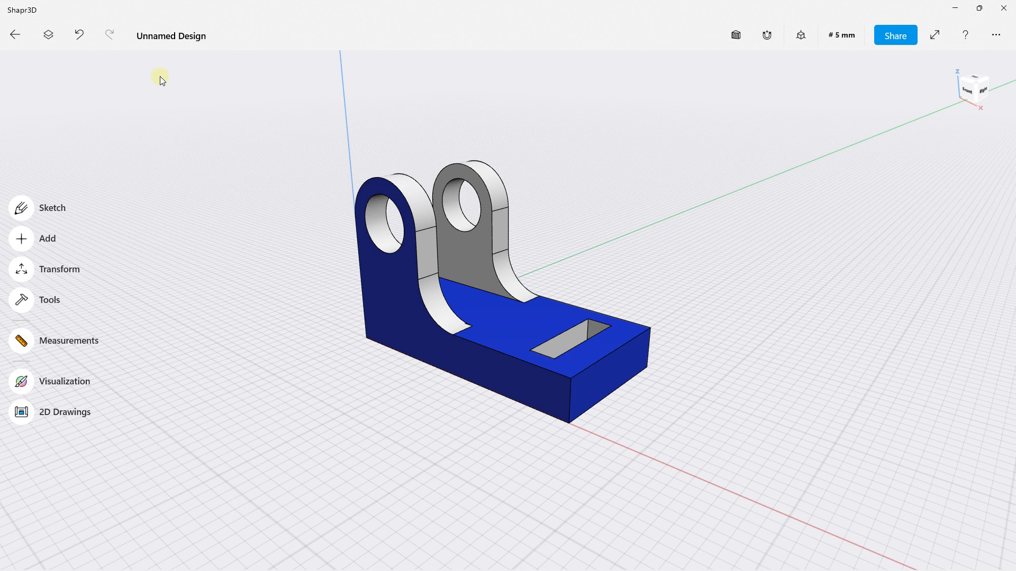
pyautogui.moveTo(186, 80); pyautogui.dragTo(169, 85, button='right')
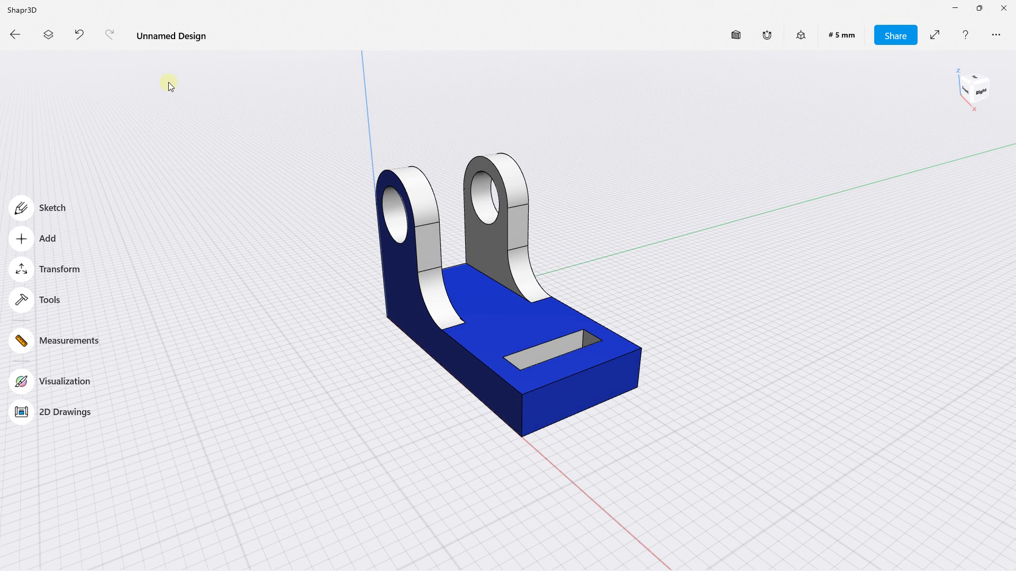